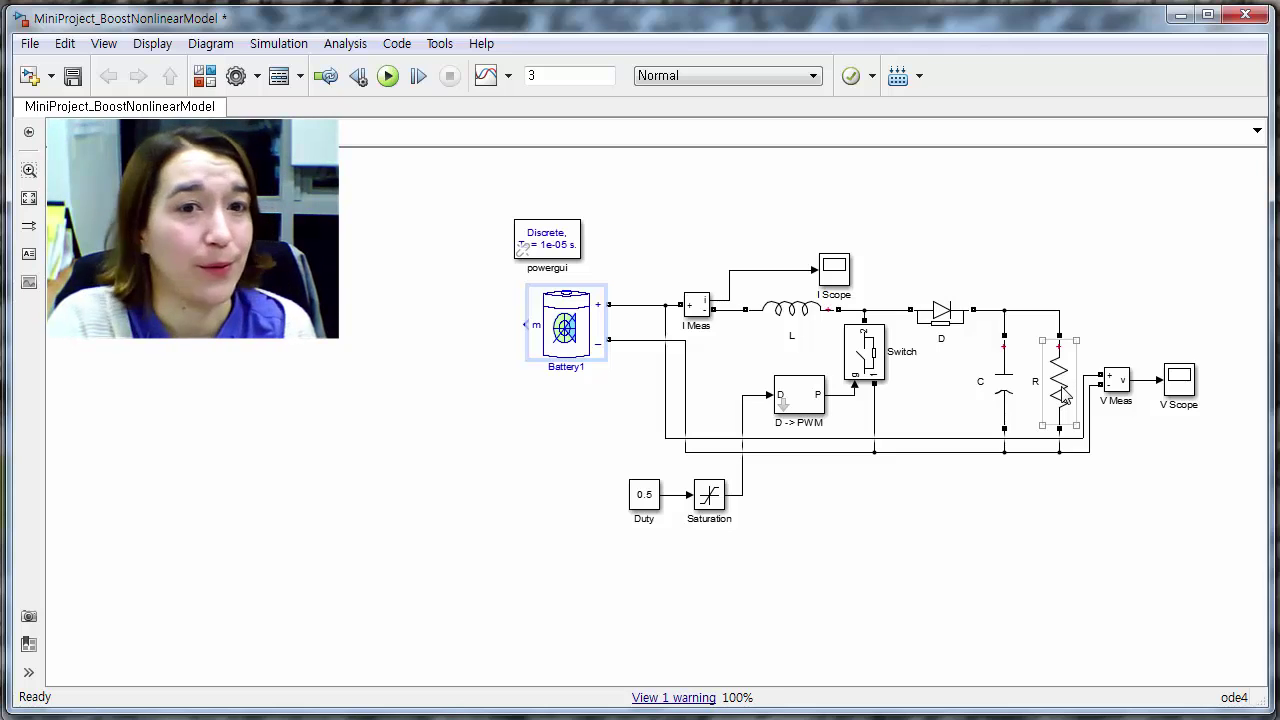
Step: Open Battery1's parameters and set the battery type to Lithium-Ion
click(590, 345)
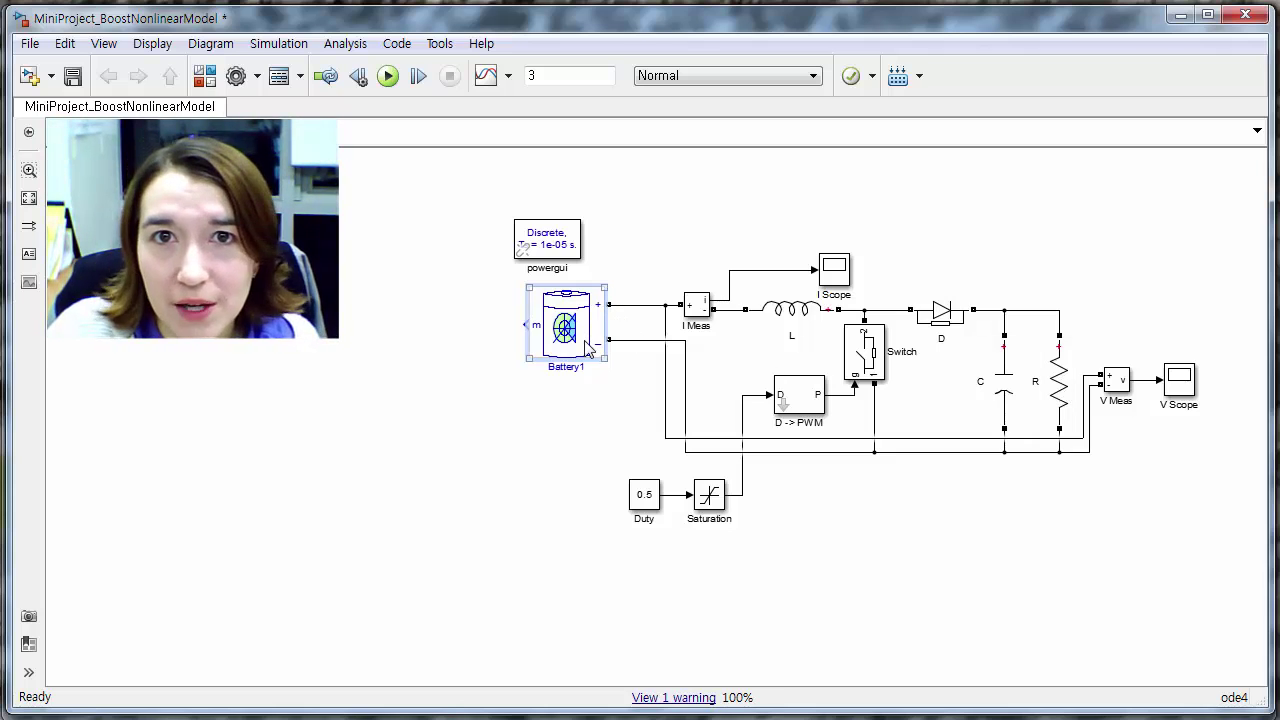
double_click(587, 345)
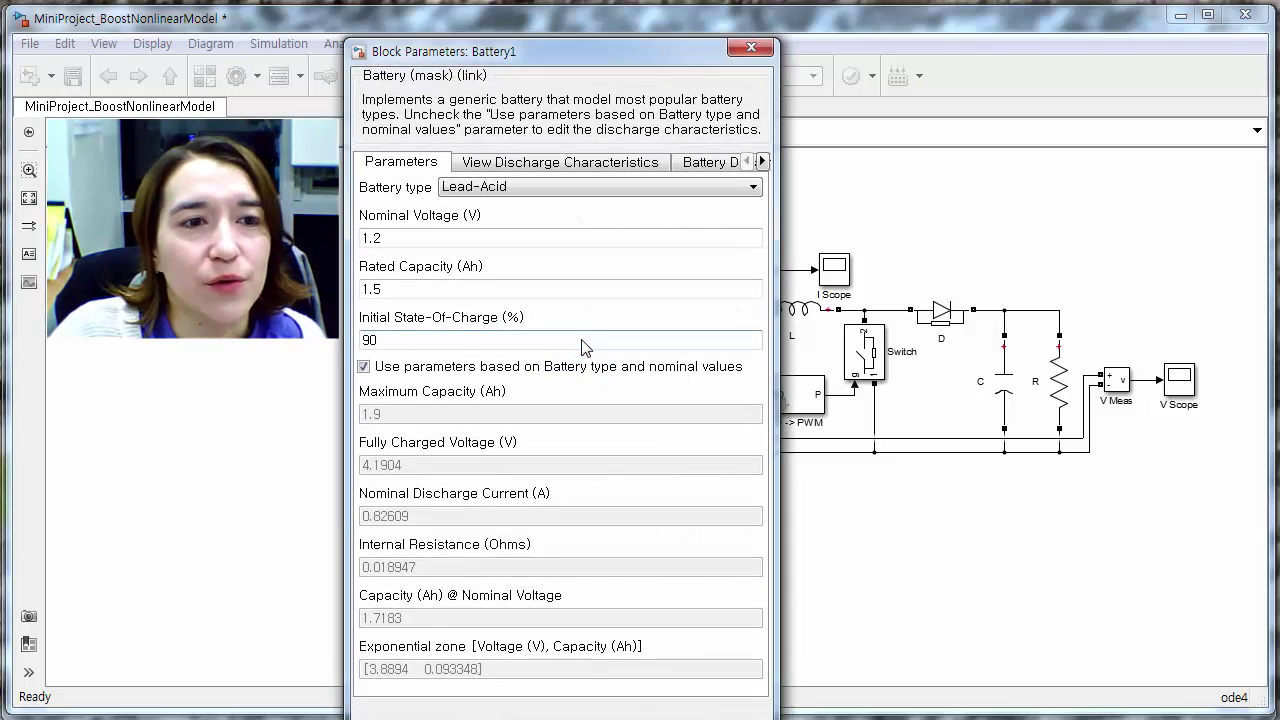
drag(592, 51, 589, 18)
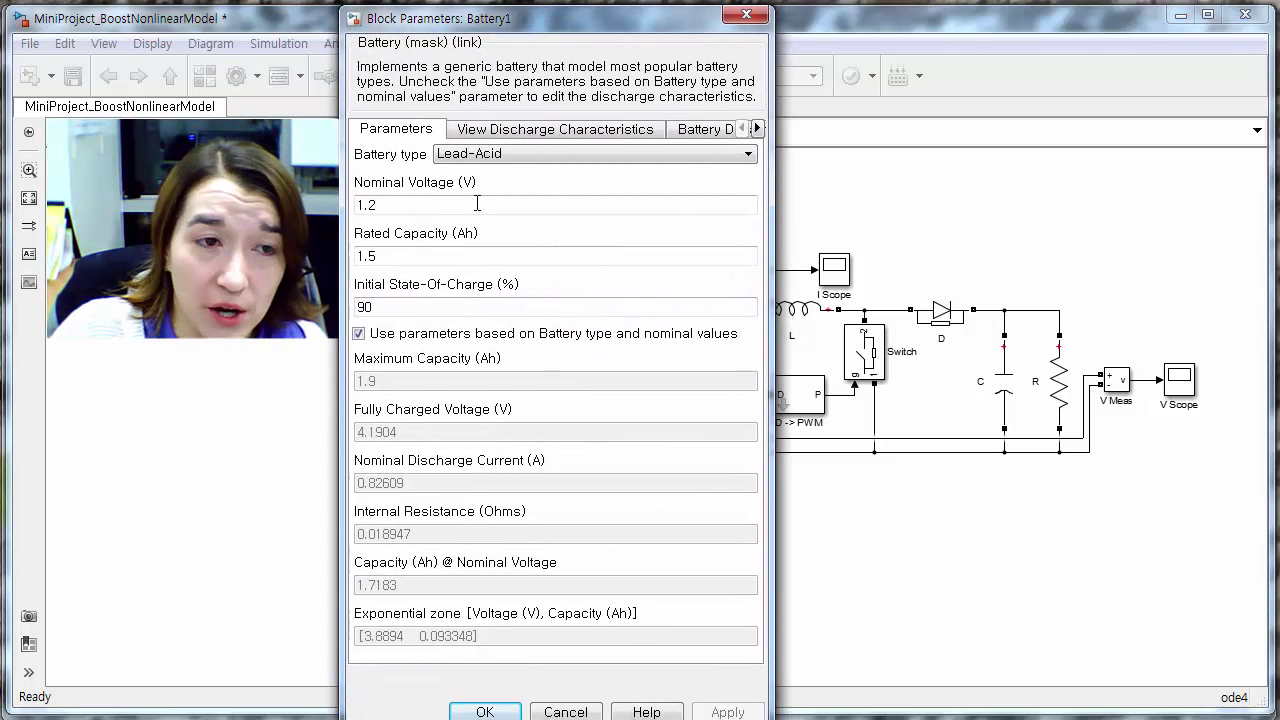
click(522, 155)
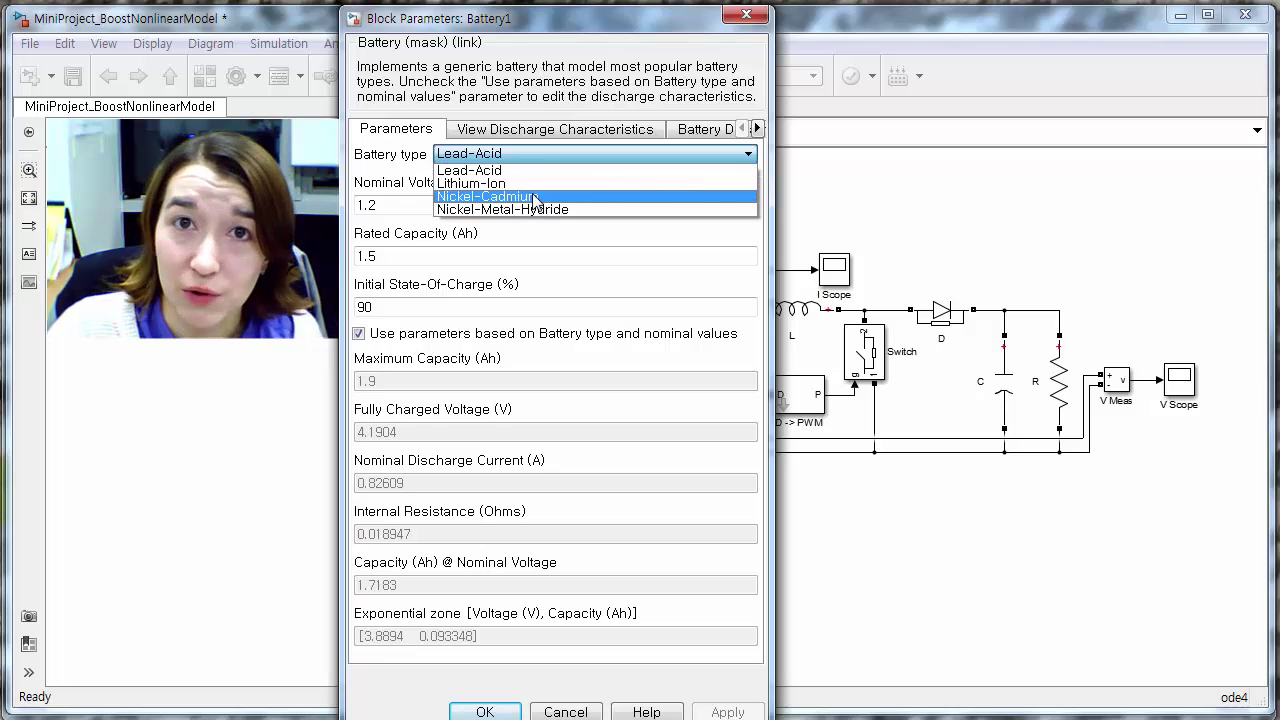
click(531, 184)
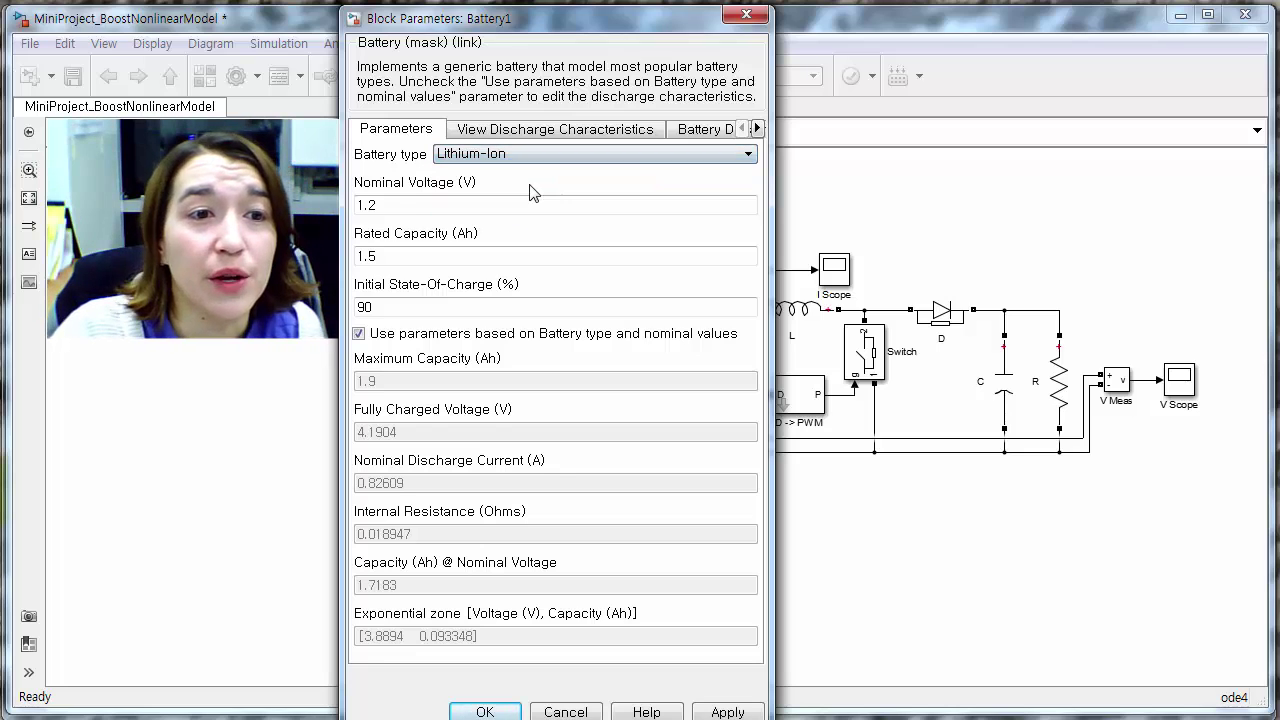
Step: Set Battery1's nominal voltage to 3.6 V and rated capacity to 2.0 Ah
click(520, 198)
double_click(521, 200)
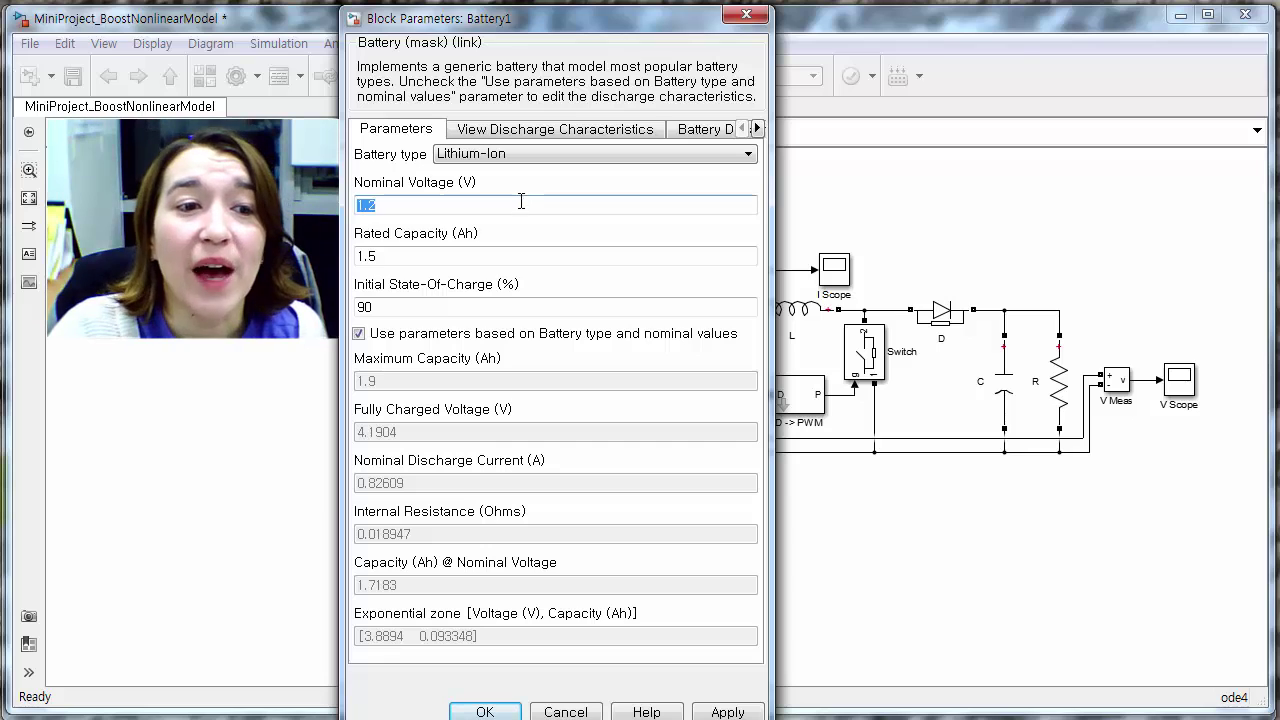
key(Tab)
key(Tab)
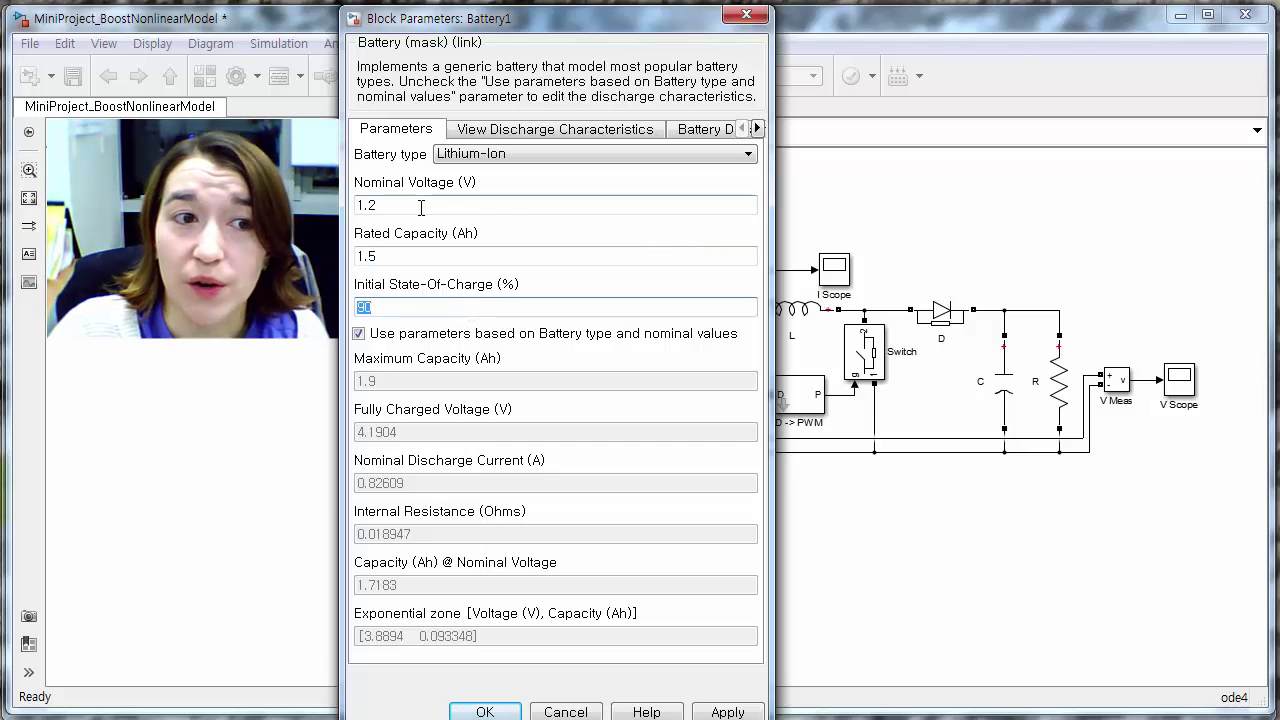
double_click(438, 206)
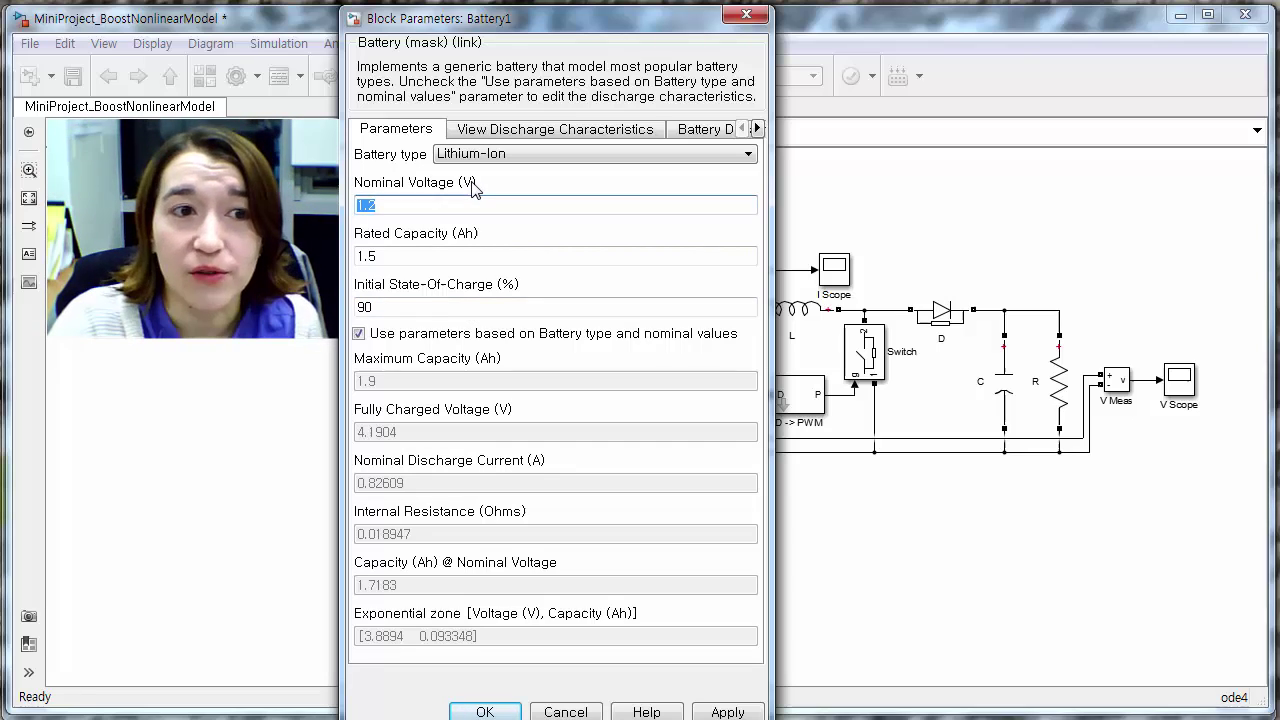
text(3.6)
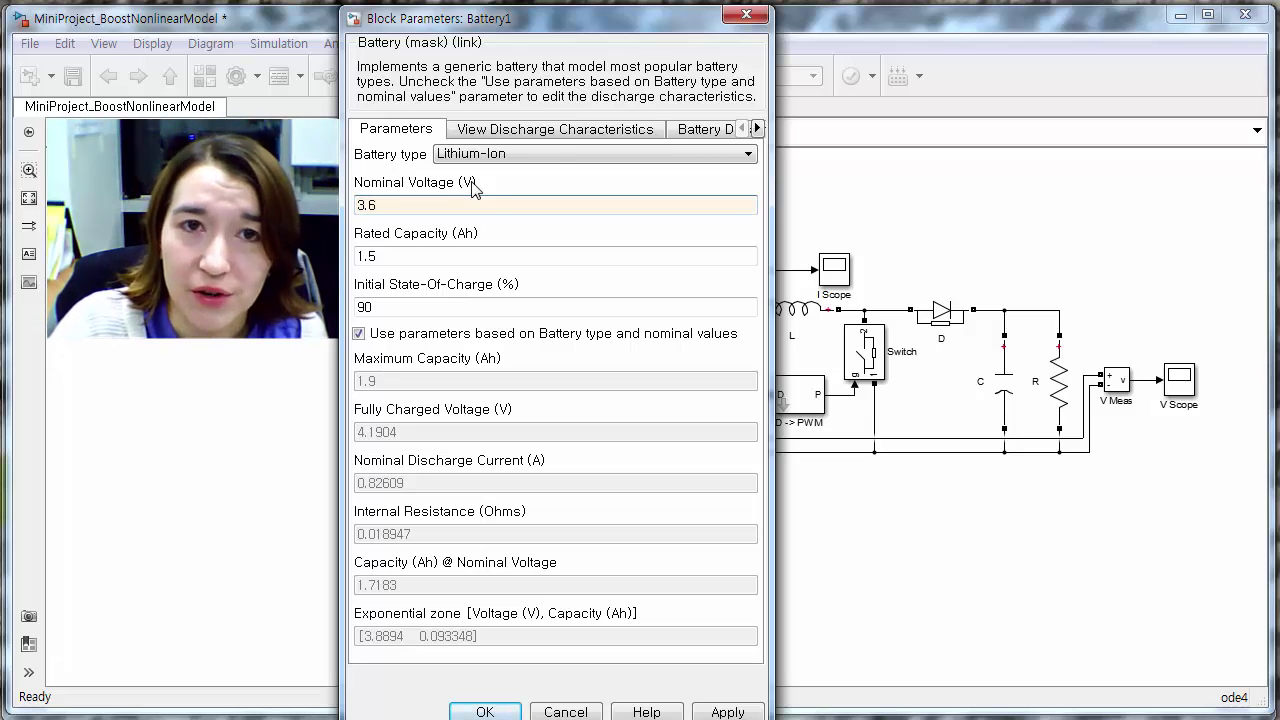
double_click(454, 257)
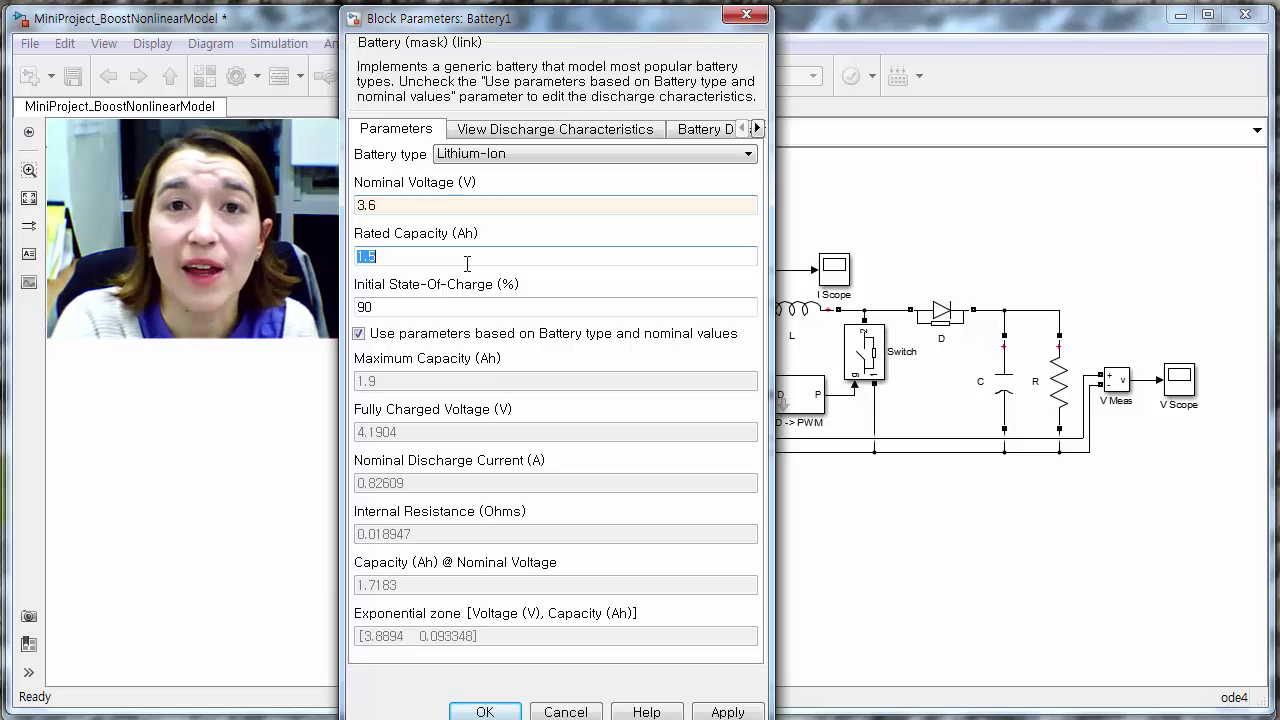
text(2)
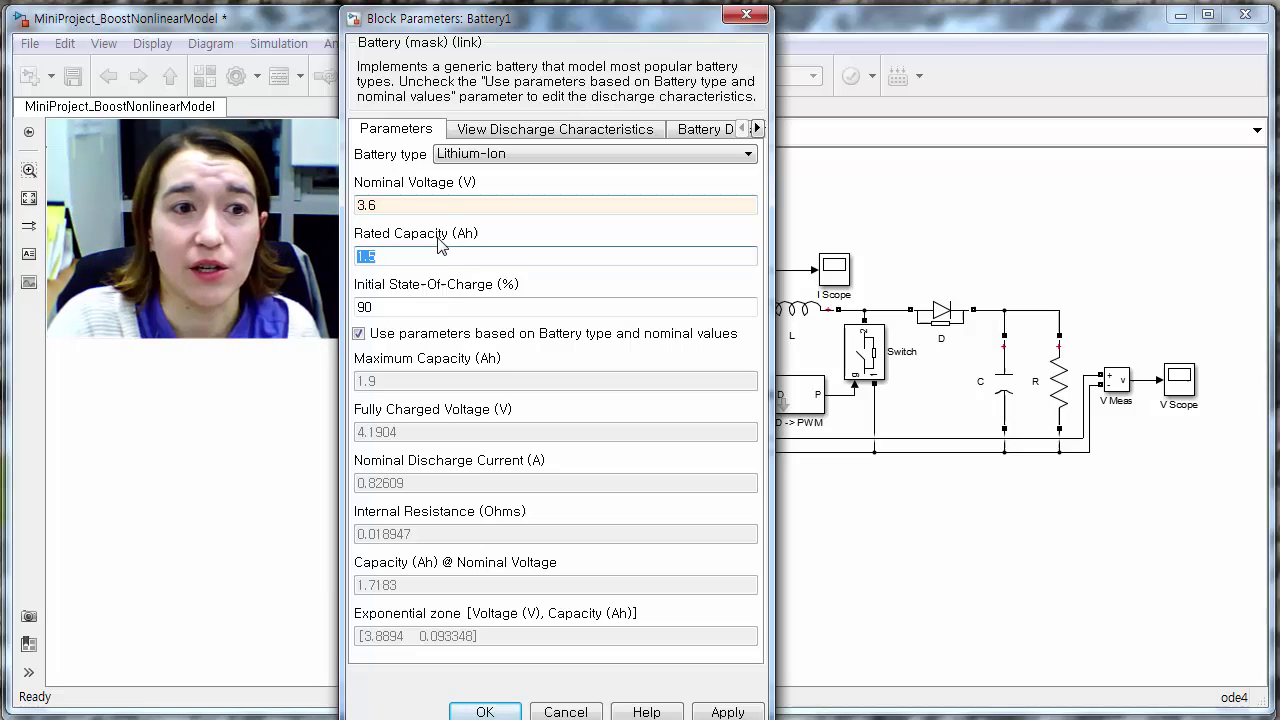
text(.0)
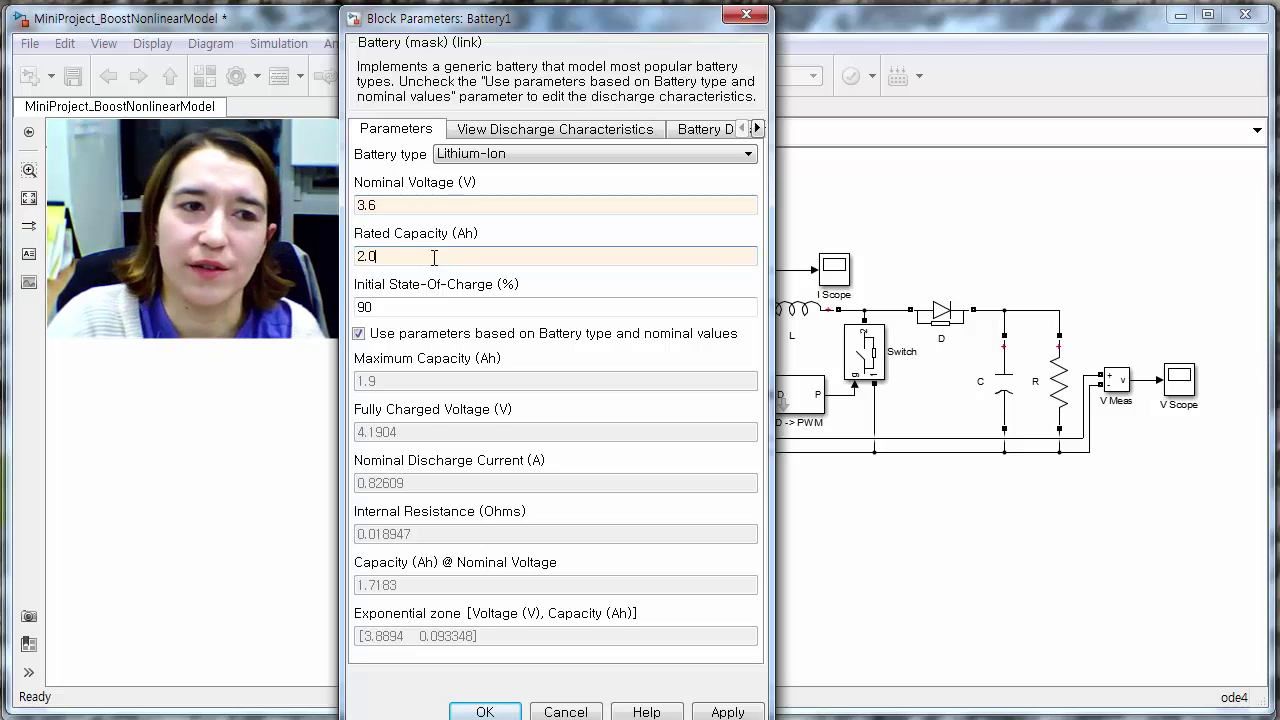
key(Return)
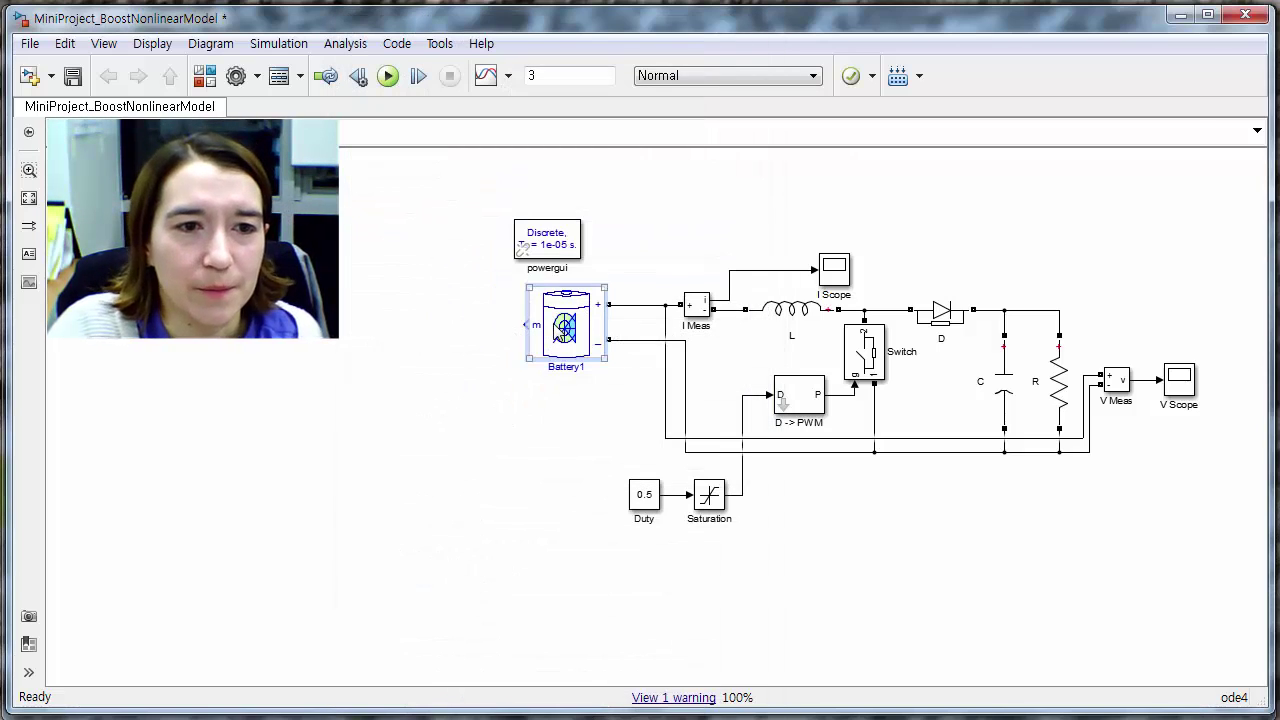
double_click(555, 330)
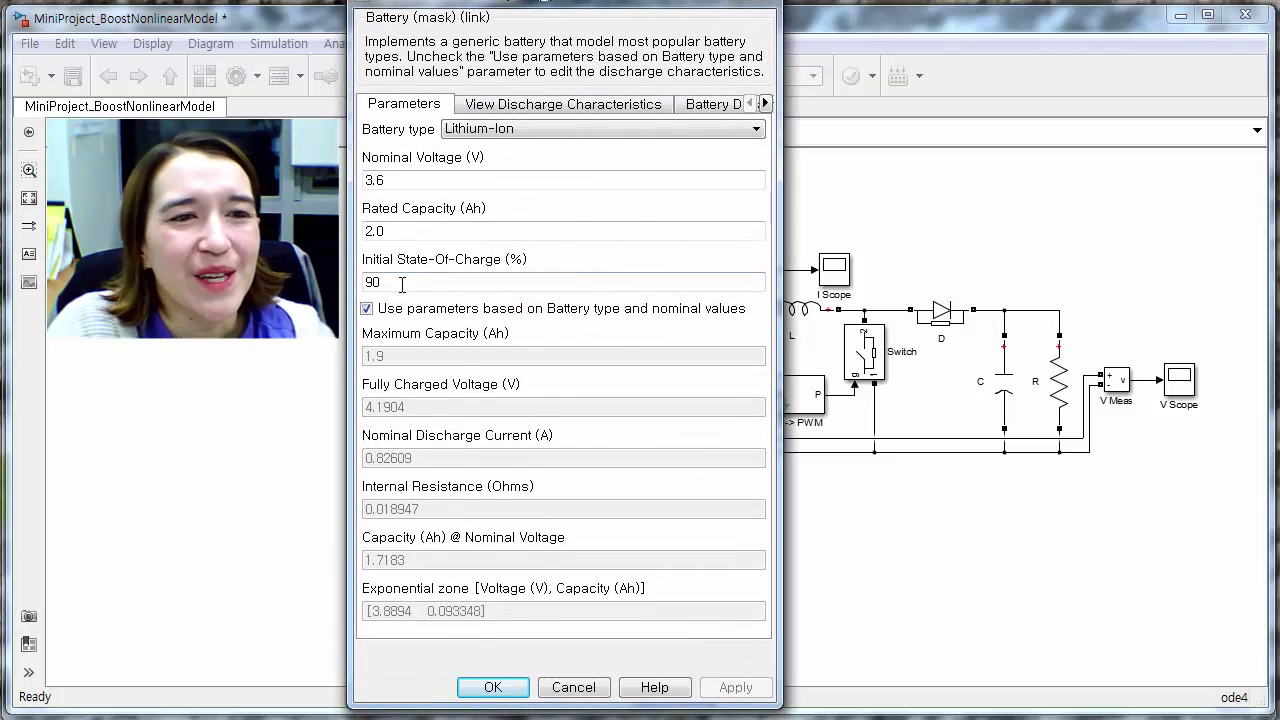
double_click(401, 284)
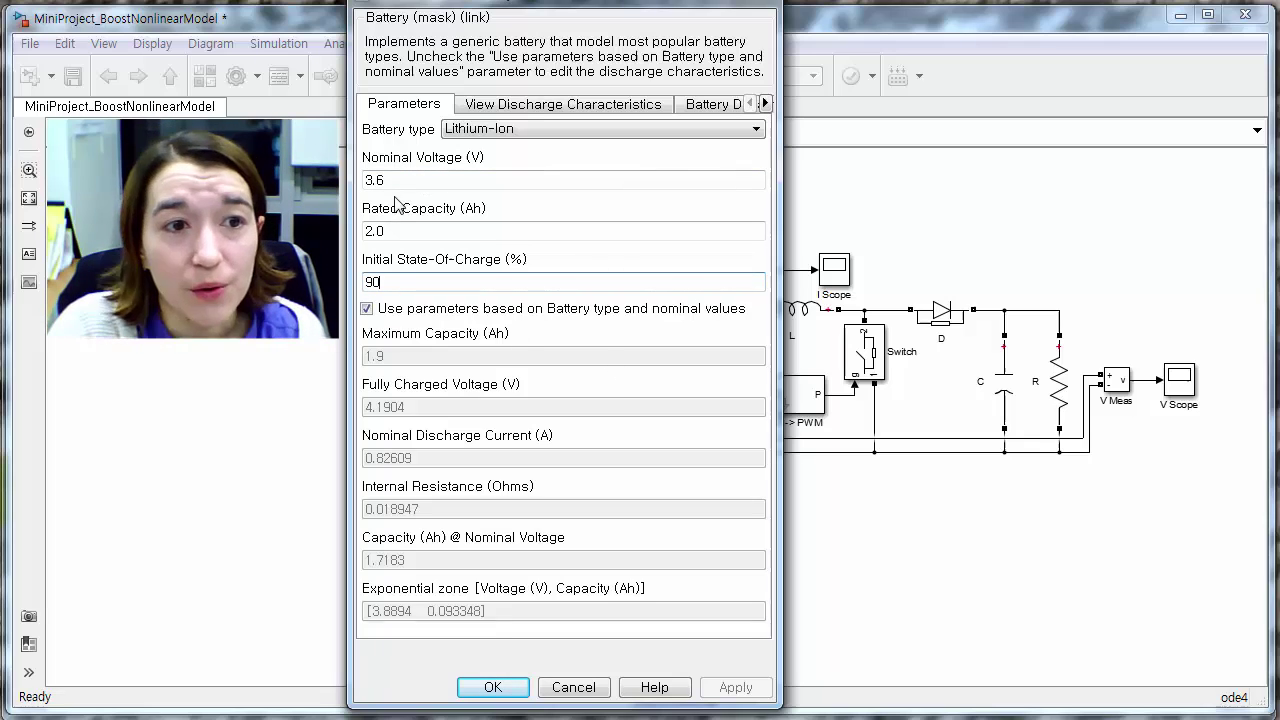
double_click(417, 181)
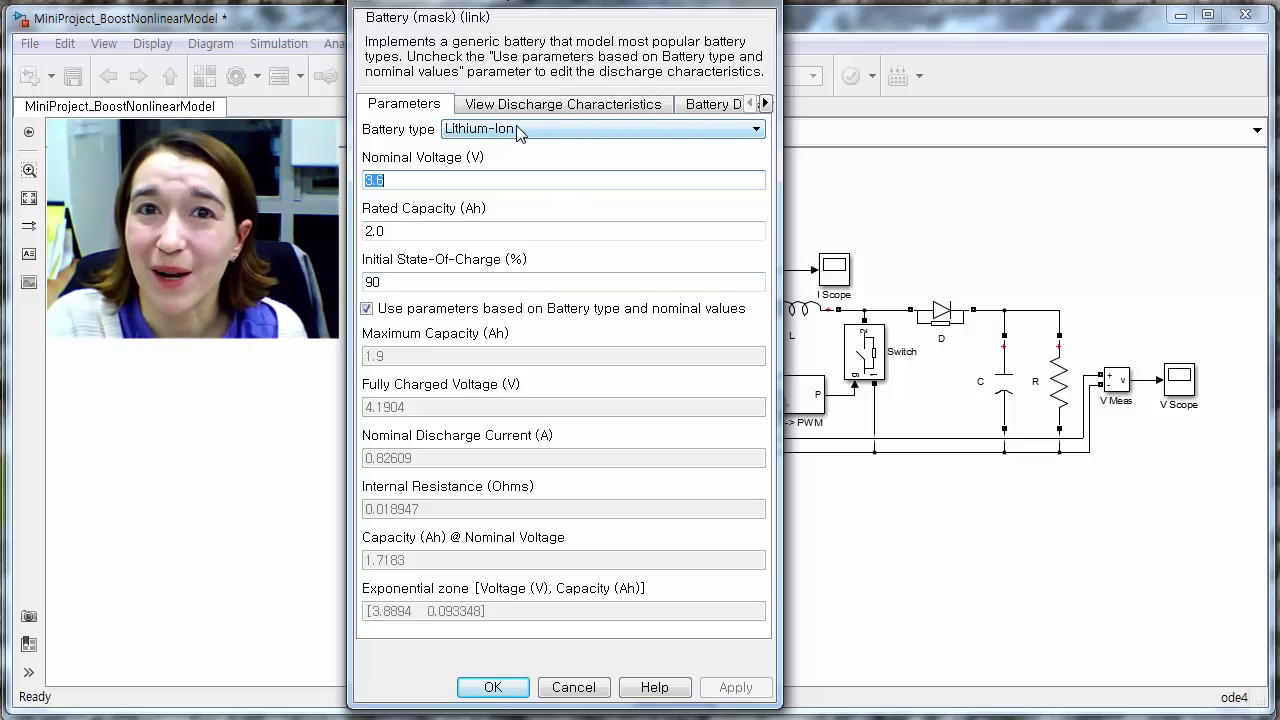
double_click(410, 282)
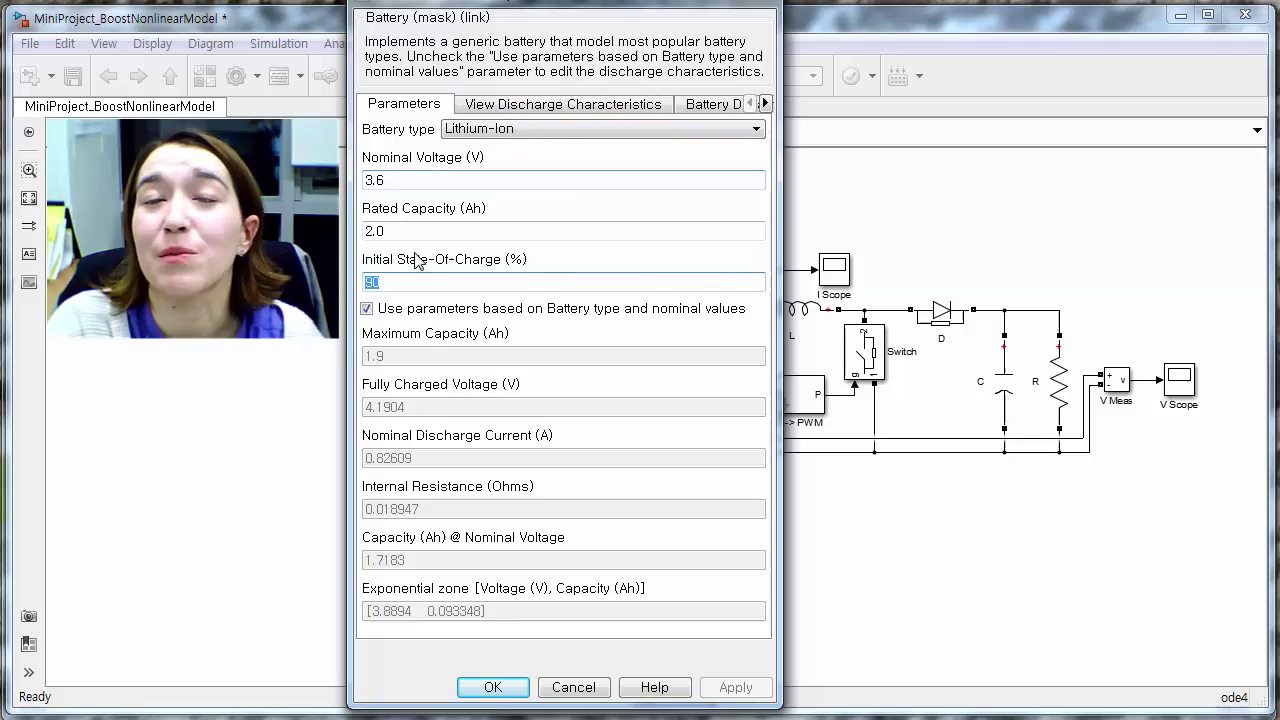
double_click(437, 229)
double_click(428, 180)
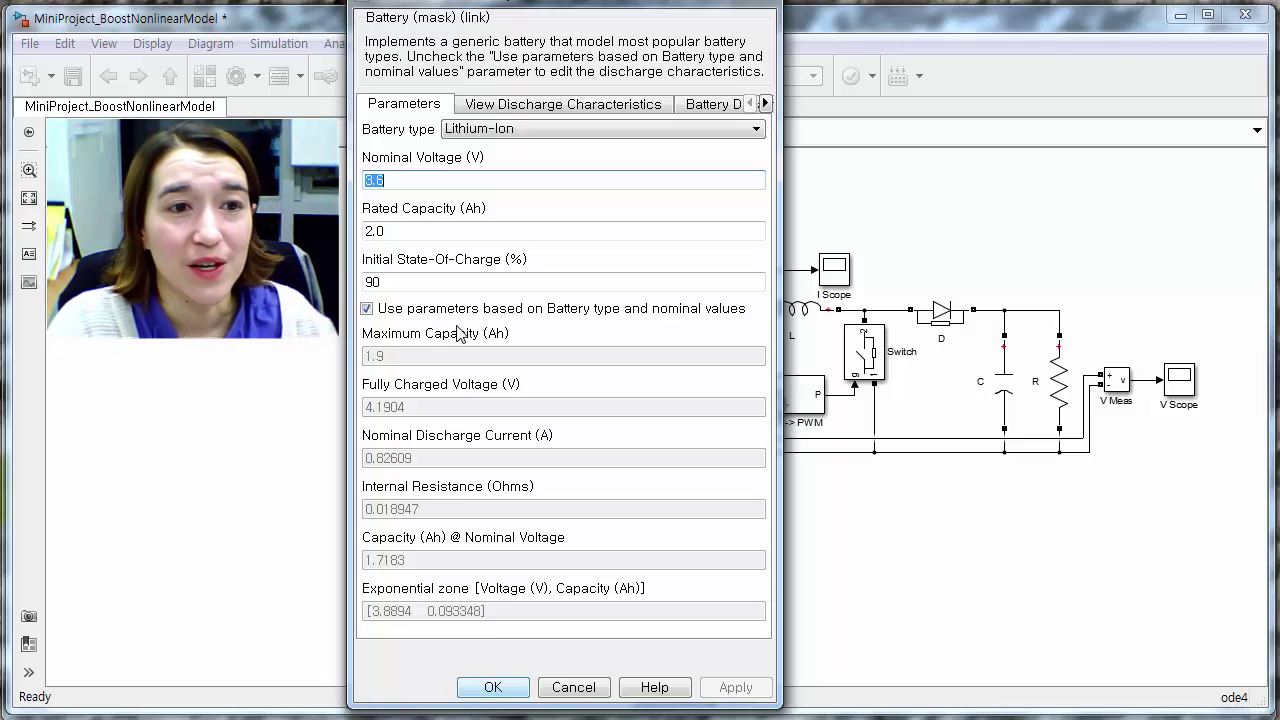
click(487, 688)
Step: Run the boost converter simulation with its 3 s stop time
click(429, 474)
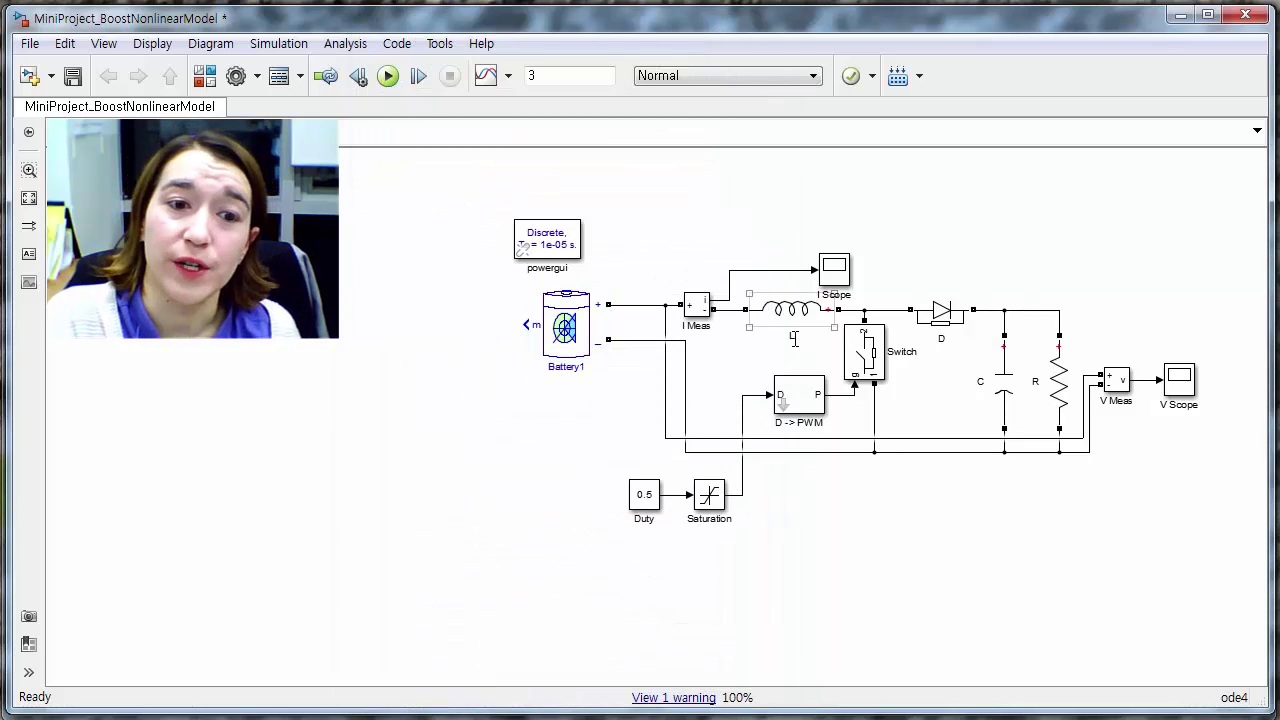
click(644, 494)
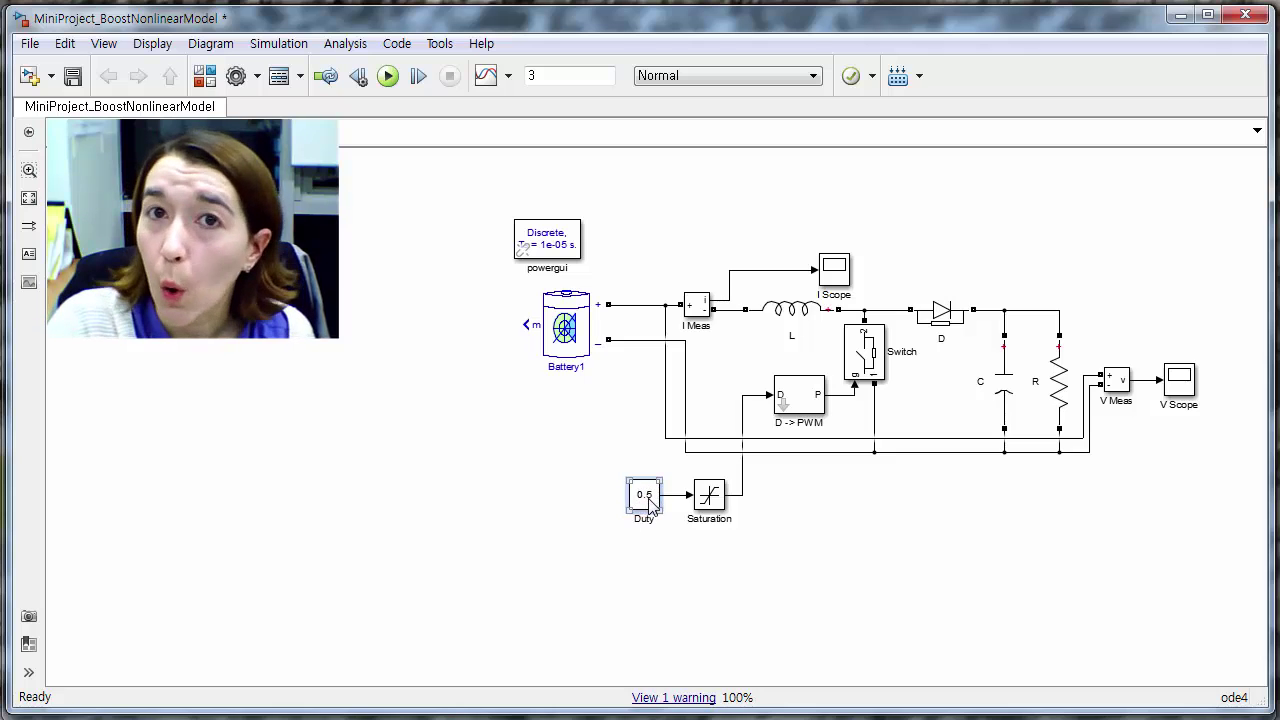
click(697, 305)
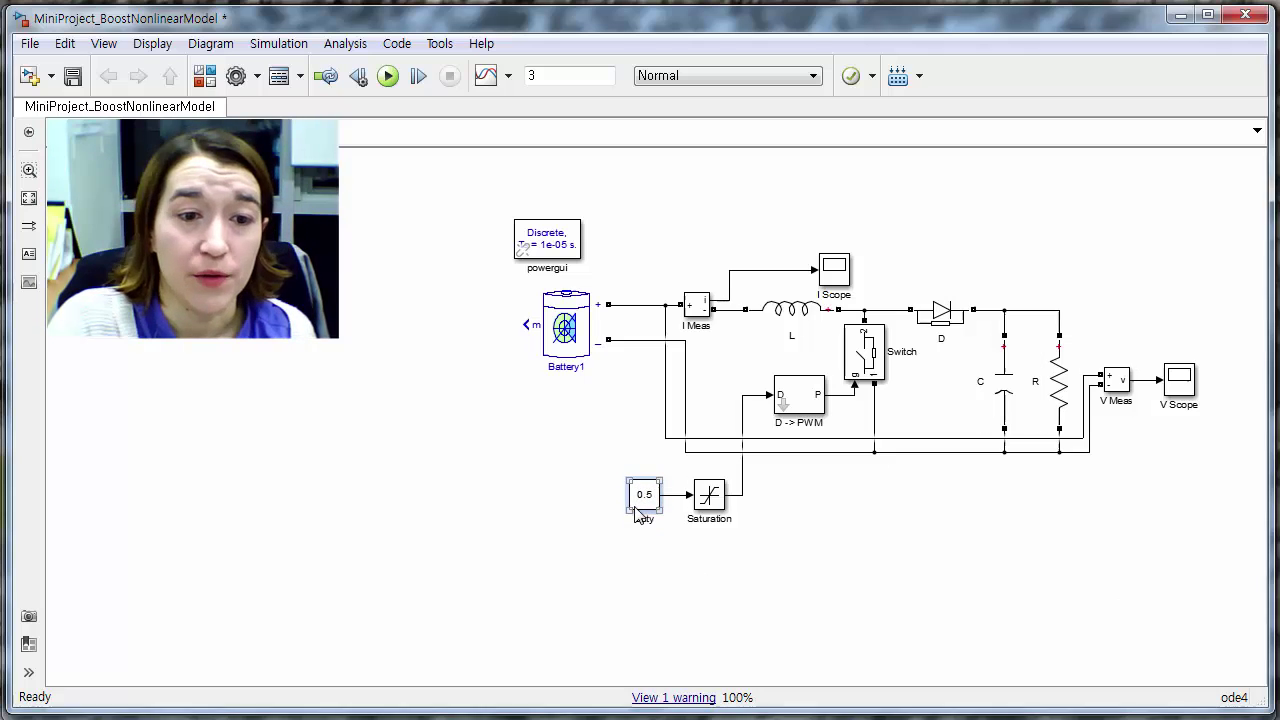
click(388, 76)
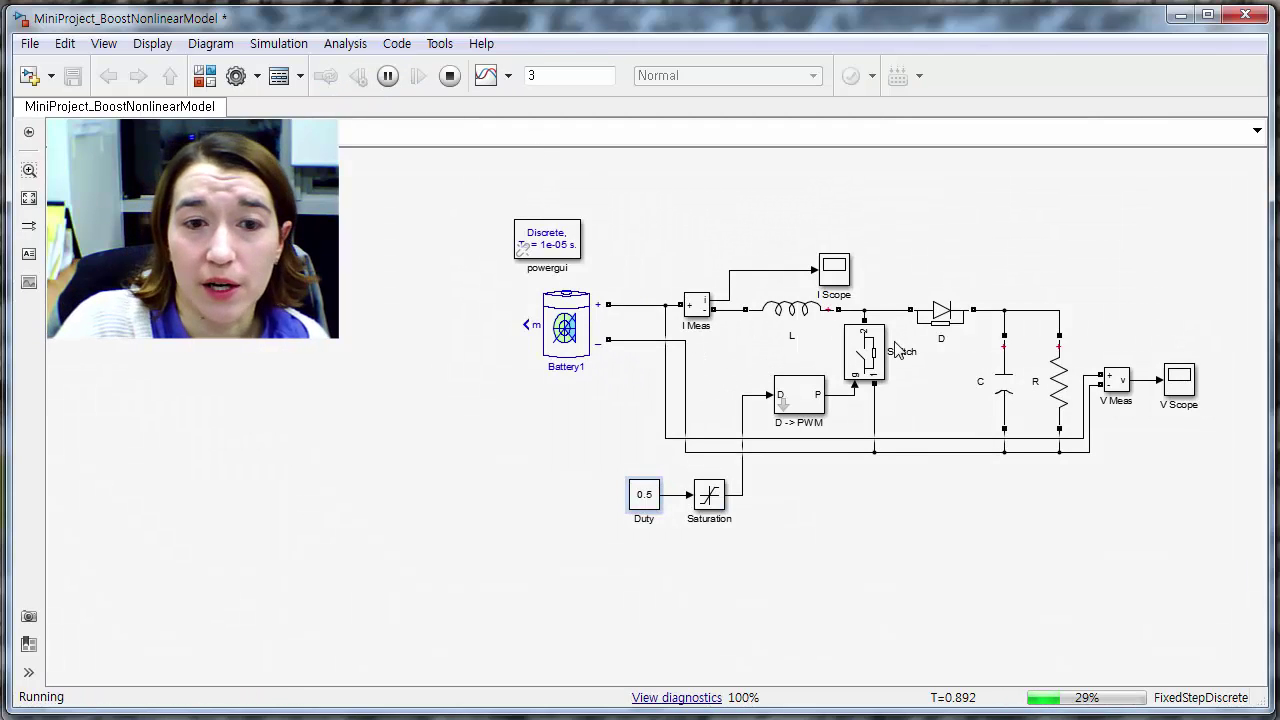
Step: Open I Scope and zoom the current trace to the ripple around 2.05–2.07 s
double_click(830, 276)
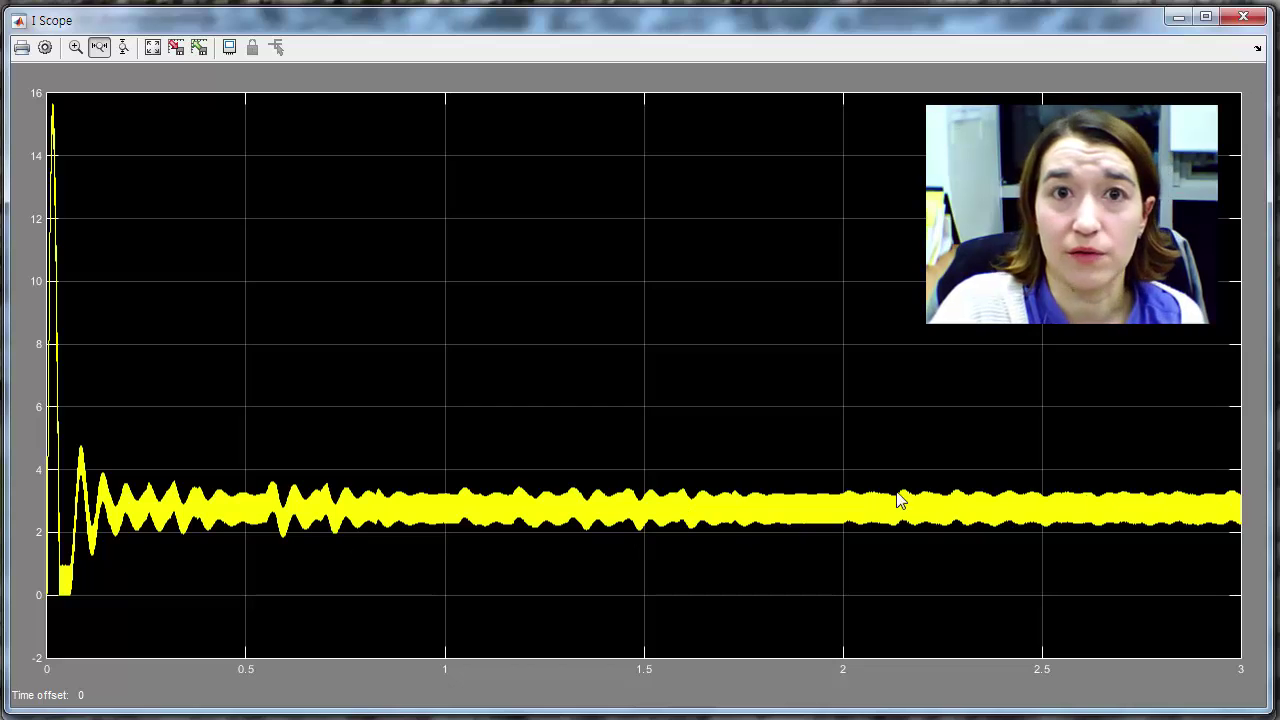
drag(820, 502, 898, 512)
drag(694, 505, 871, 506)
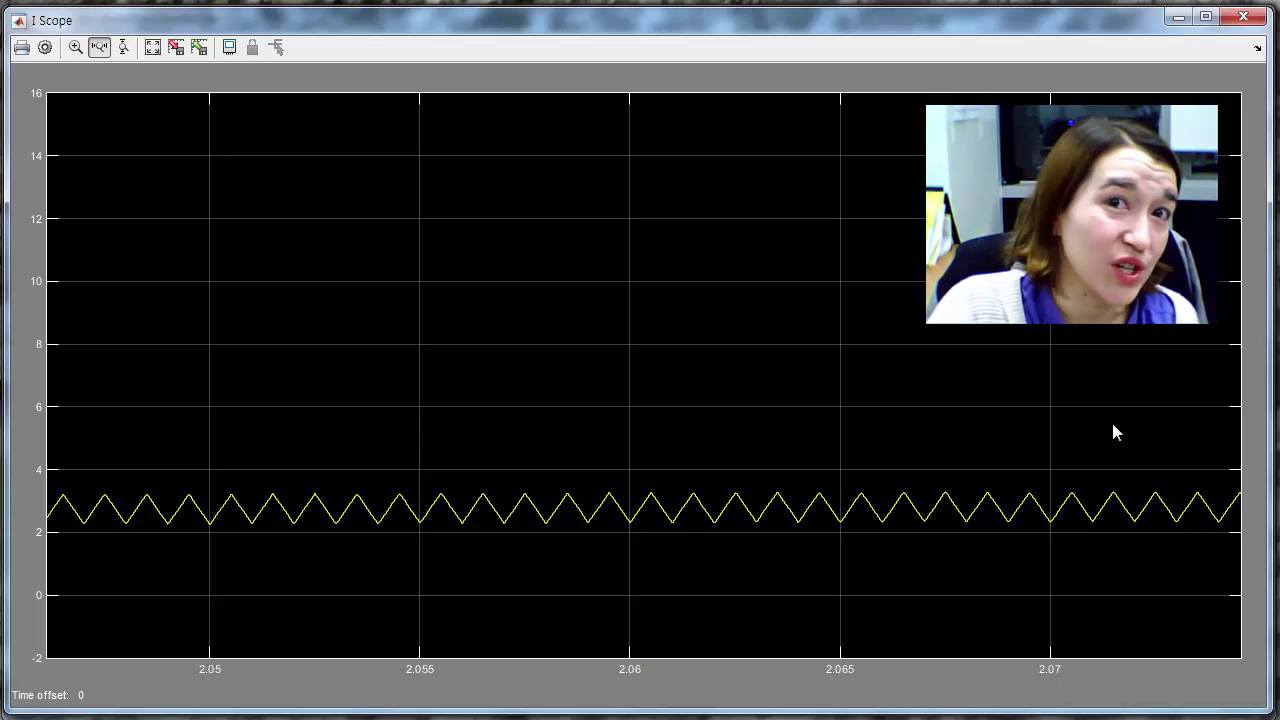
Step: Close I Scope, autoscale V Scope to check the roughly 3.84 output voltage, then close it
click(1238, 19)
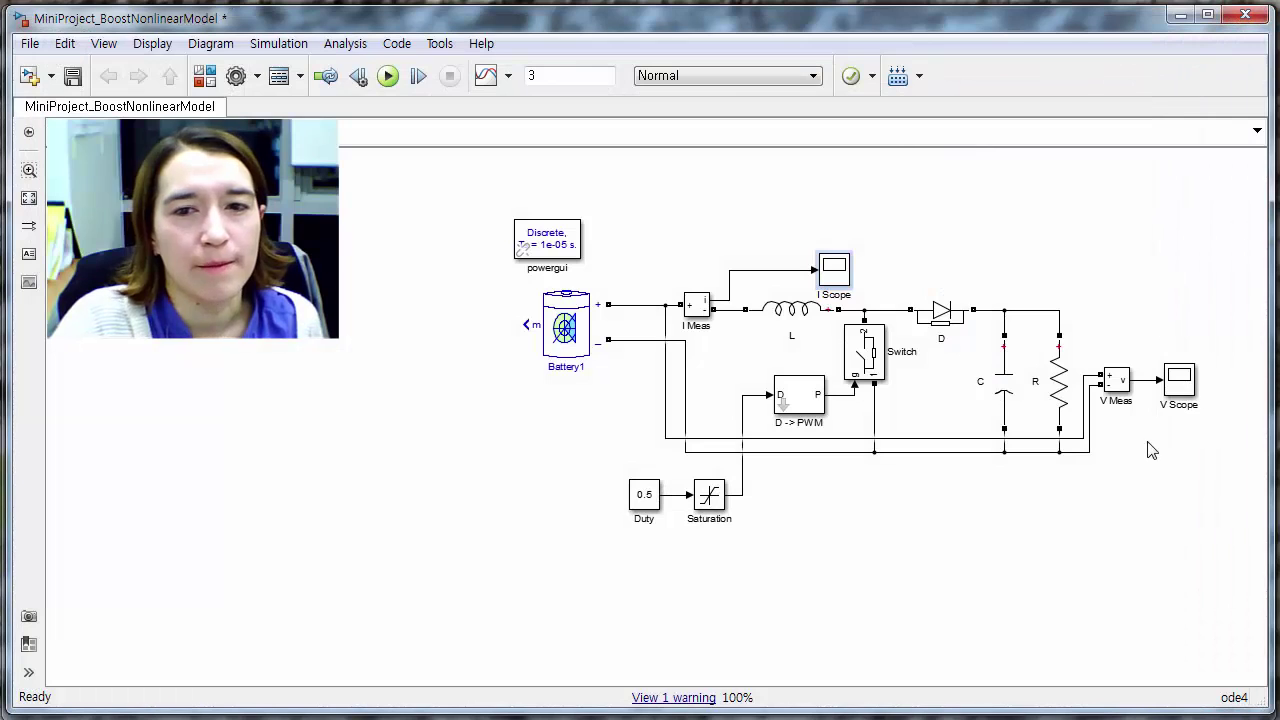
double_click(1181, 377)
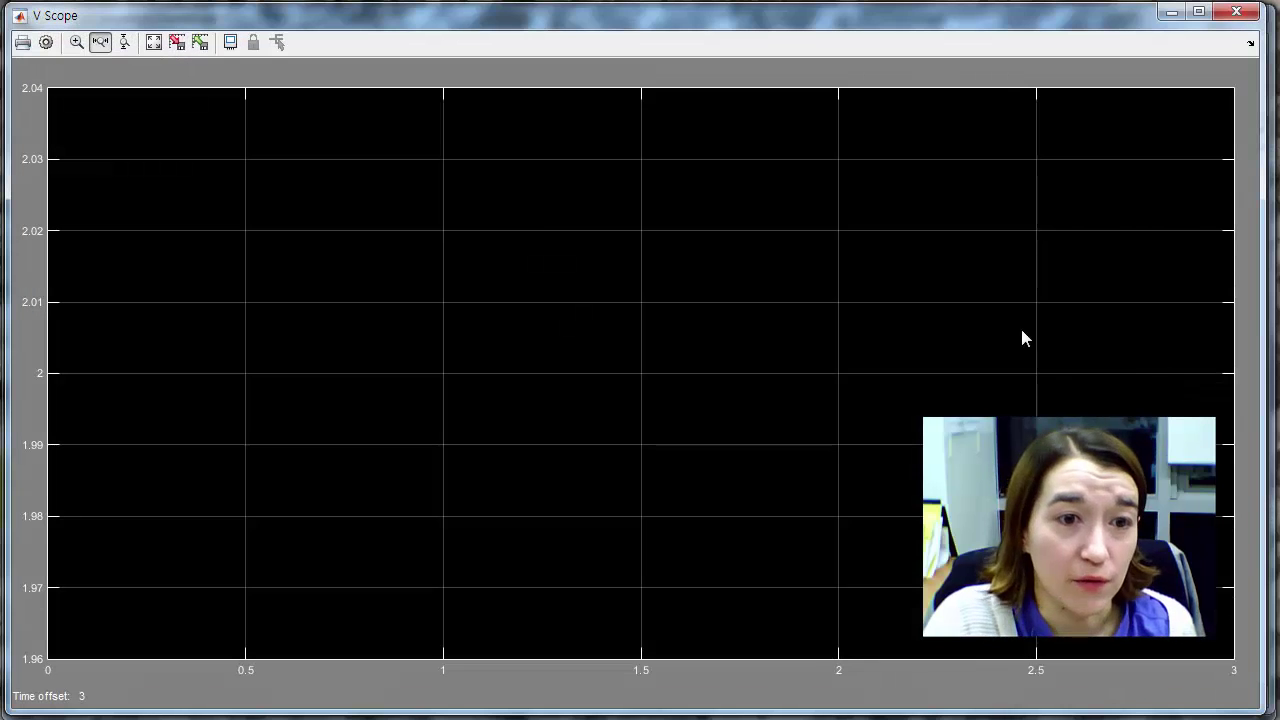
click(151, 45)
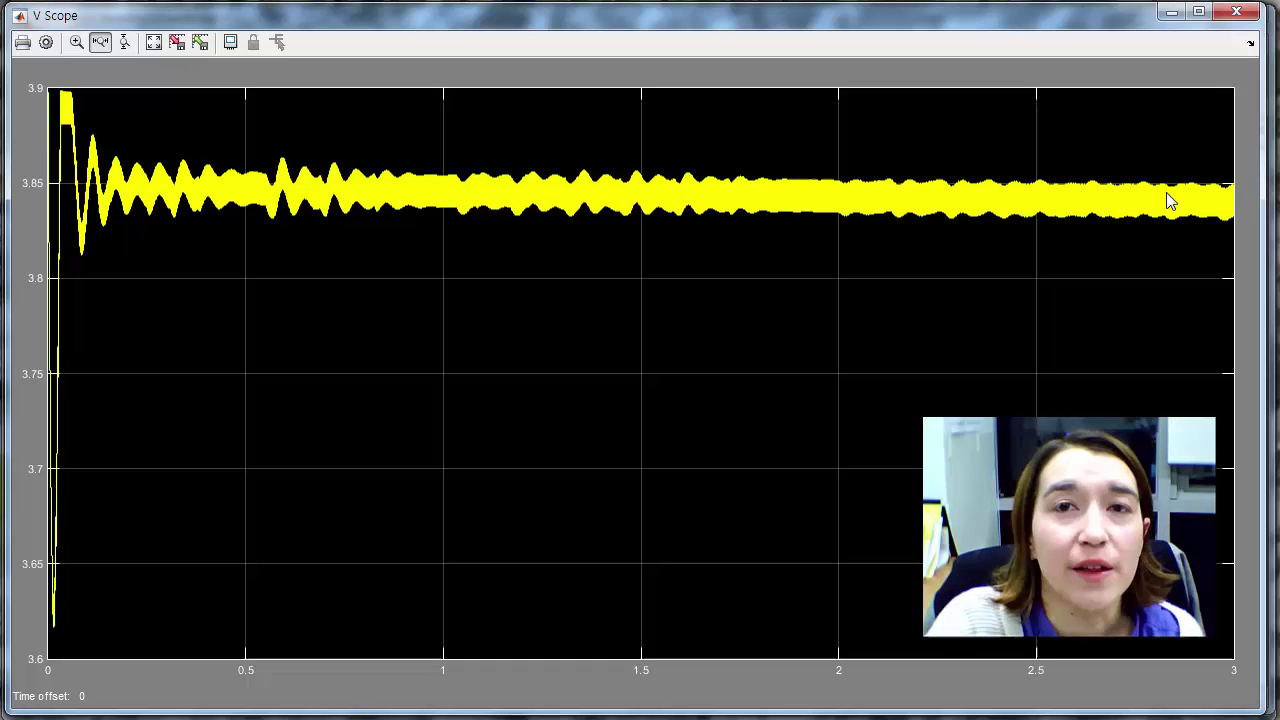
click(1237, 13)
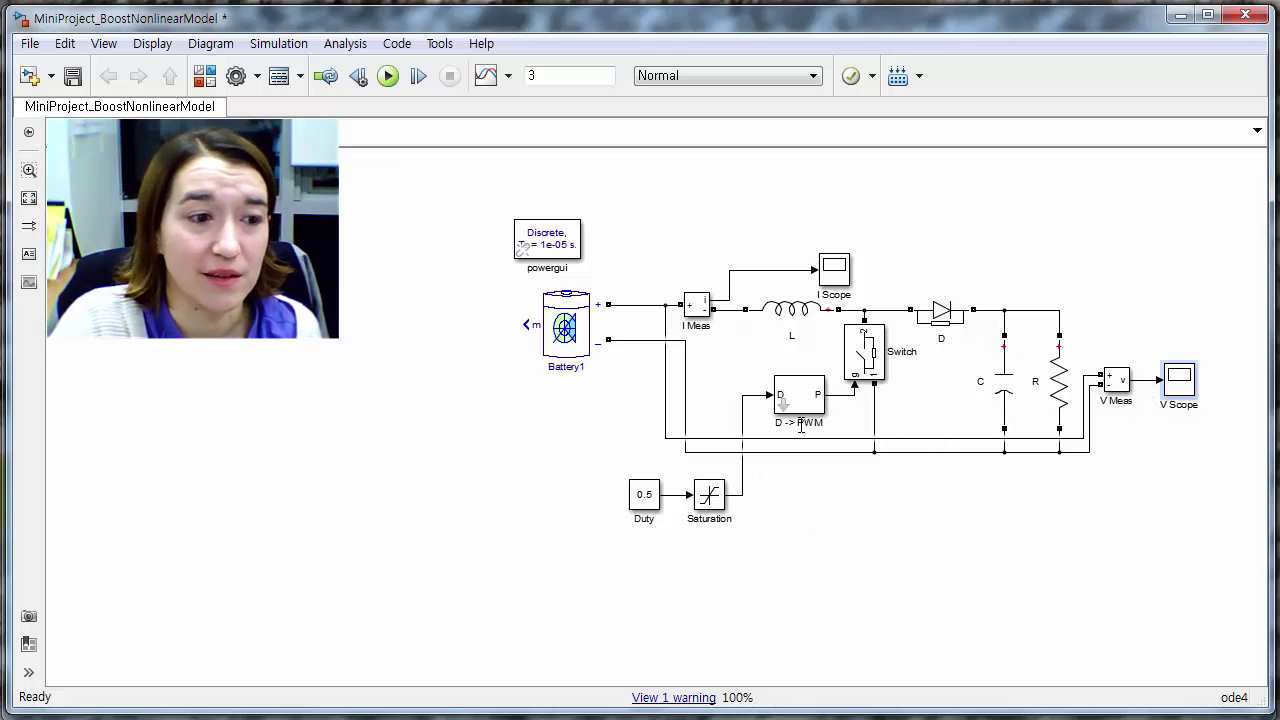
Step: Copy the Step, Sum and PID Gc(s) blocks from MiniProject_BoostLinearModel_raw
key(ctrl+t)
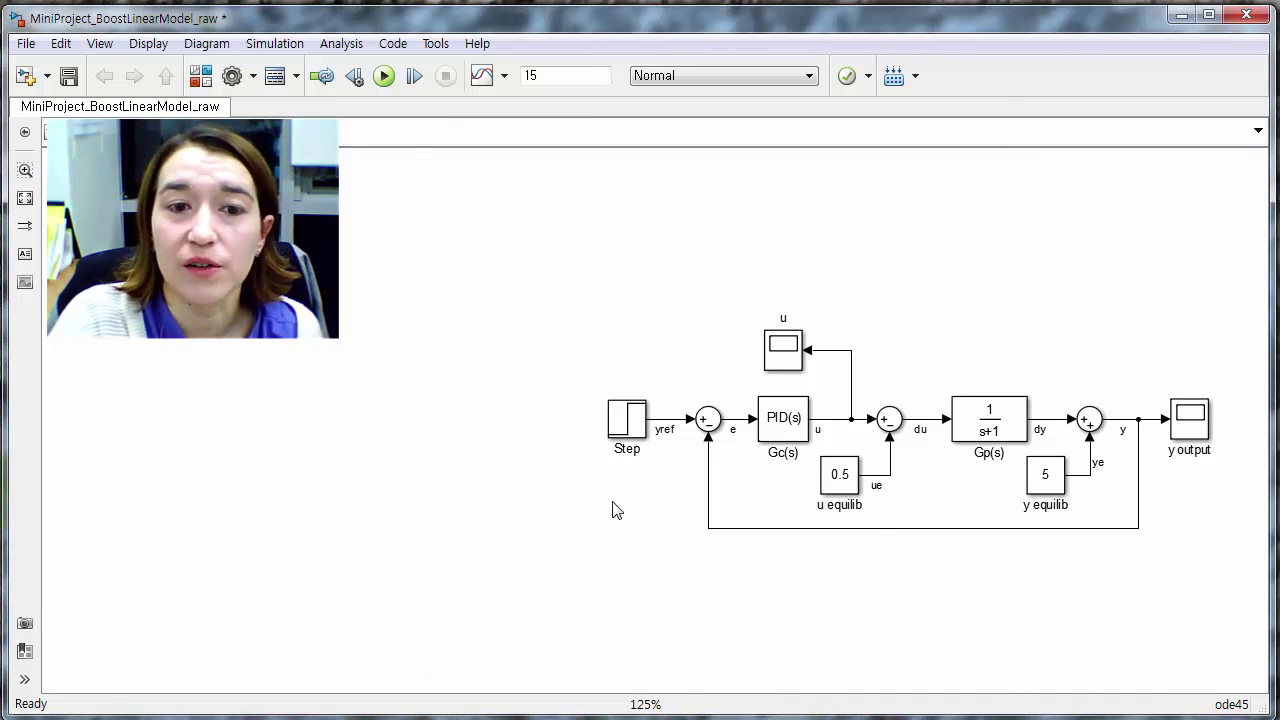
drag(586, 372, 764, 446)
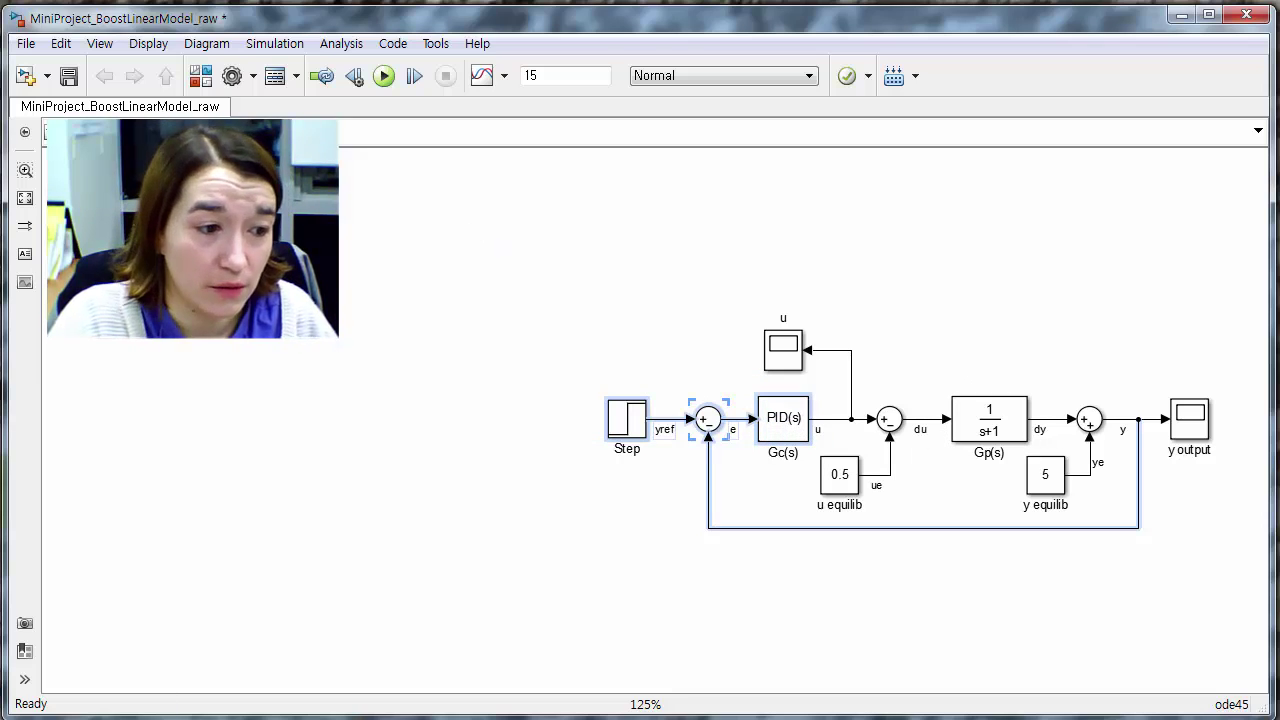
key(ctrl+g)
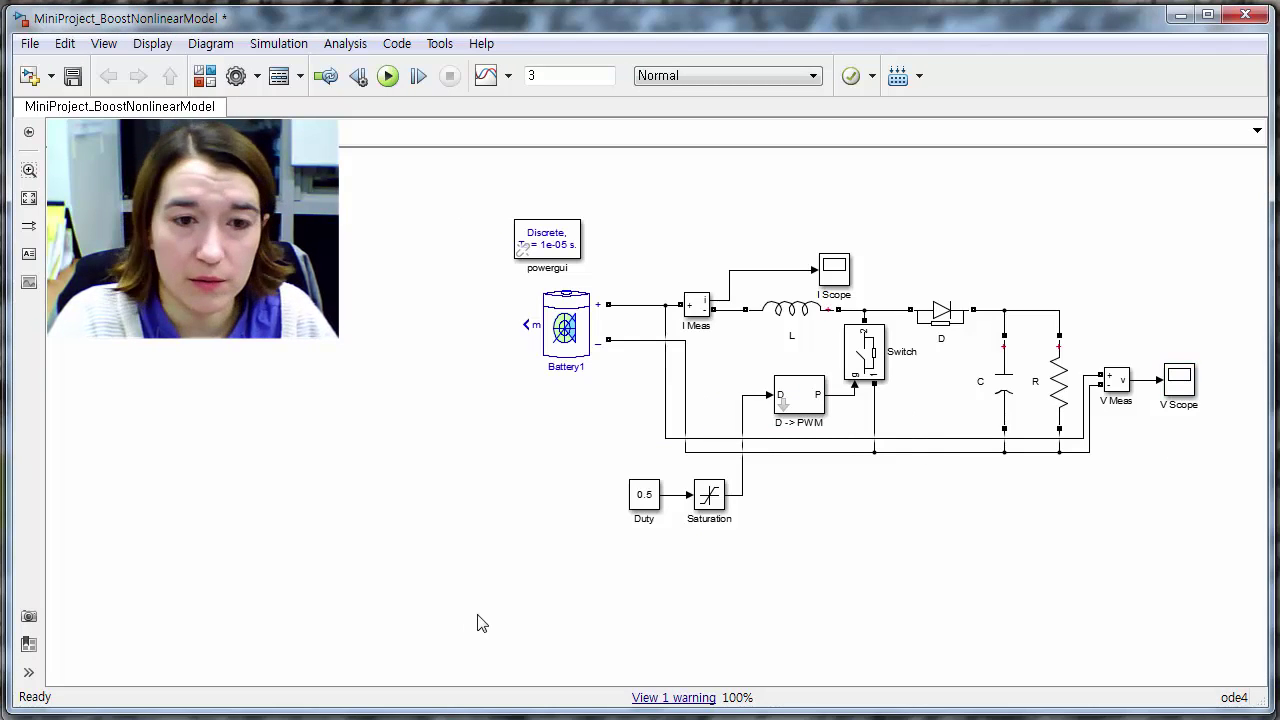
Step: Paste the controller blocks below Duty and route the feedback line to the V Meas output
key(ctrl+v)
drag(604, 632, 581, 538)
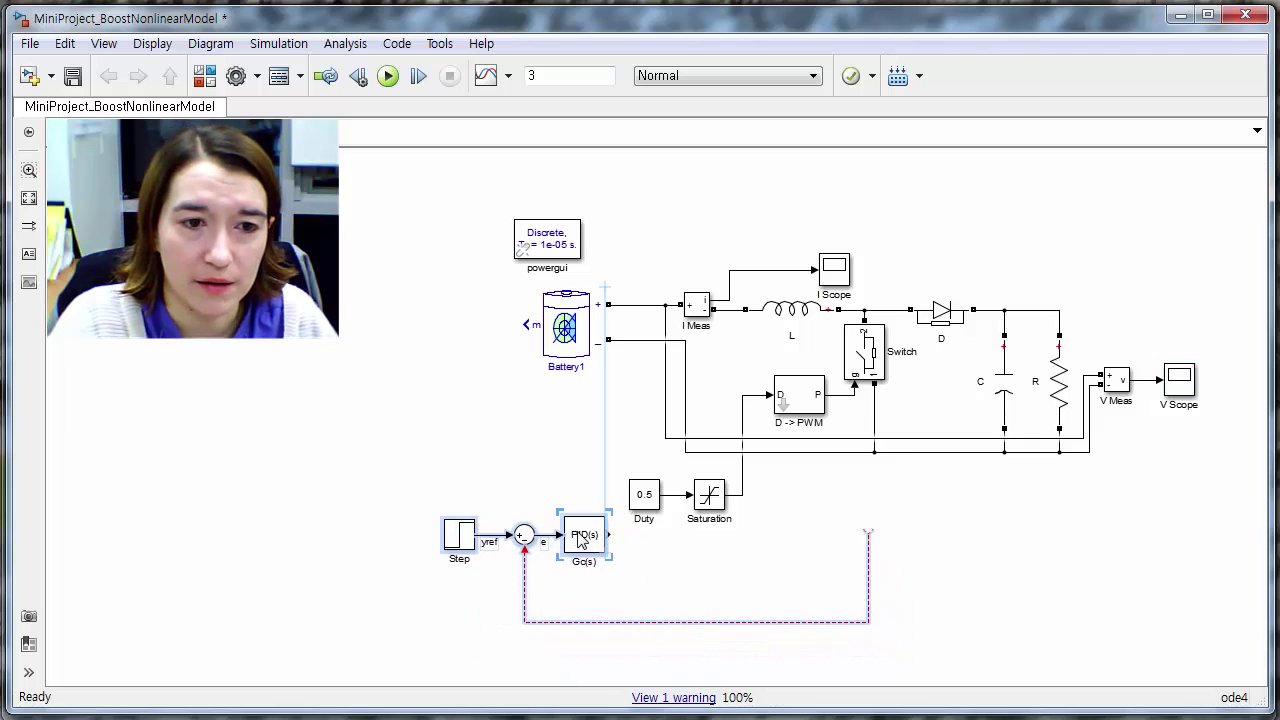
click(694, 591)
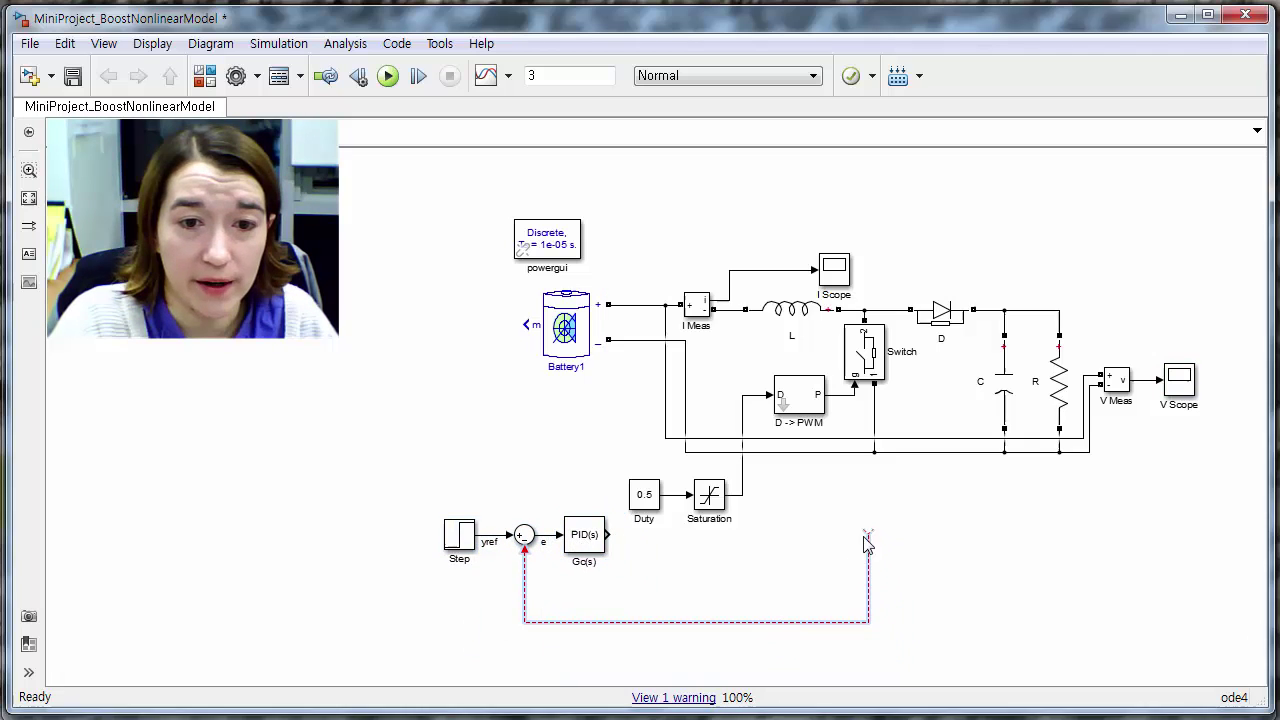
drag(867, 542, 1139, 380)
Step: Label the V Meas feedback signal into the sum as y
click(1118, 392)
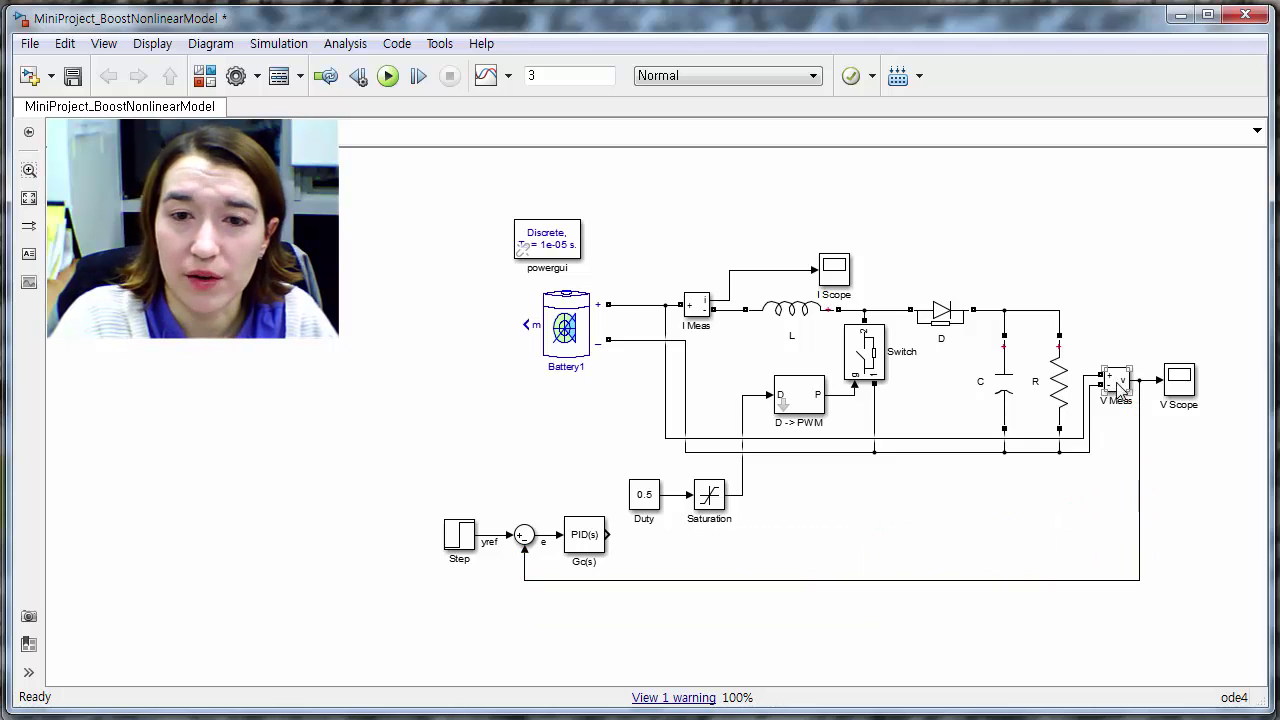
click(790, 310)
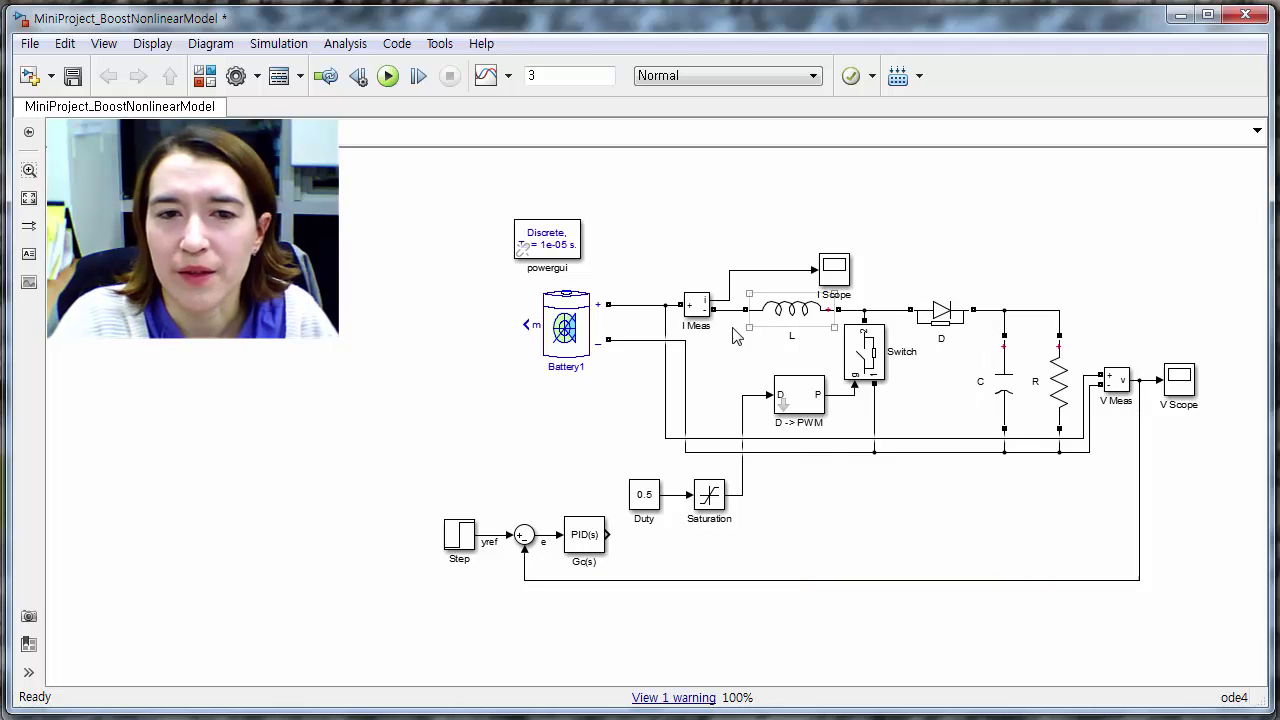
click(834, 460)
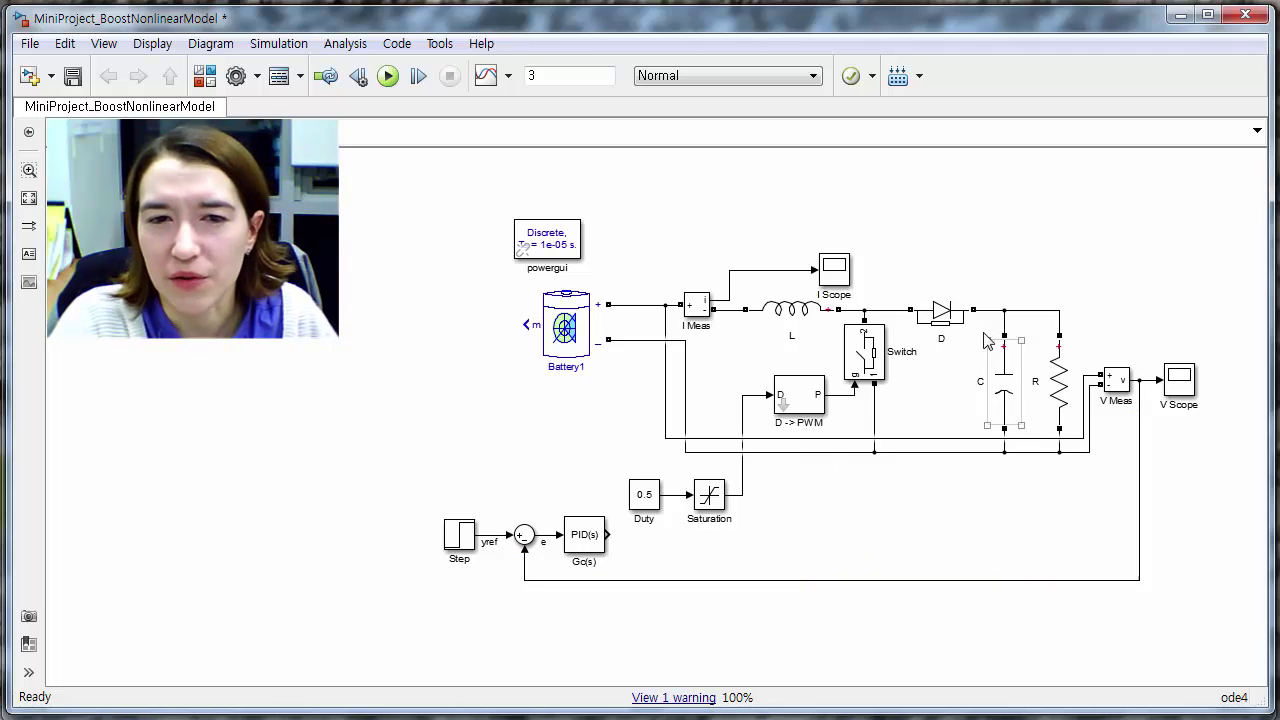
click(1120, 376)
click(1138, 392)
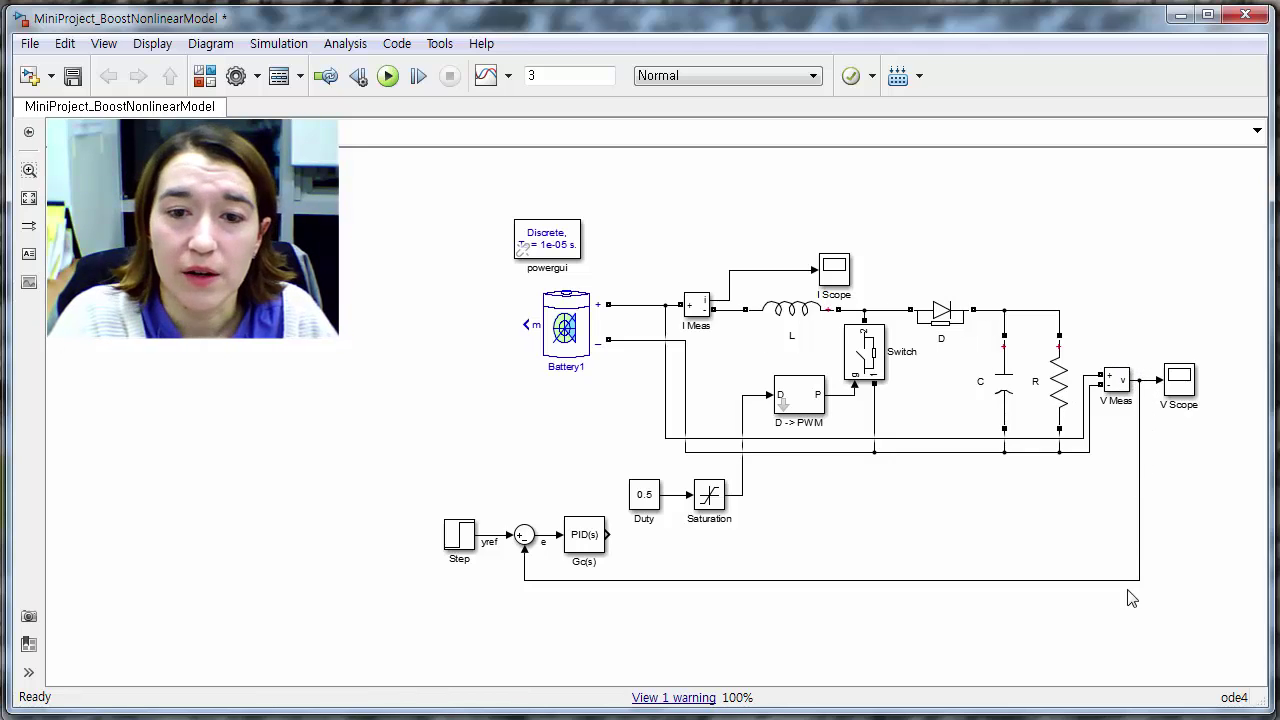
click(755, 580)
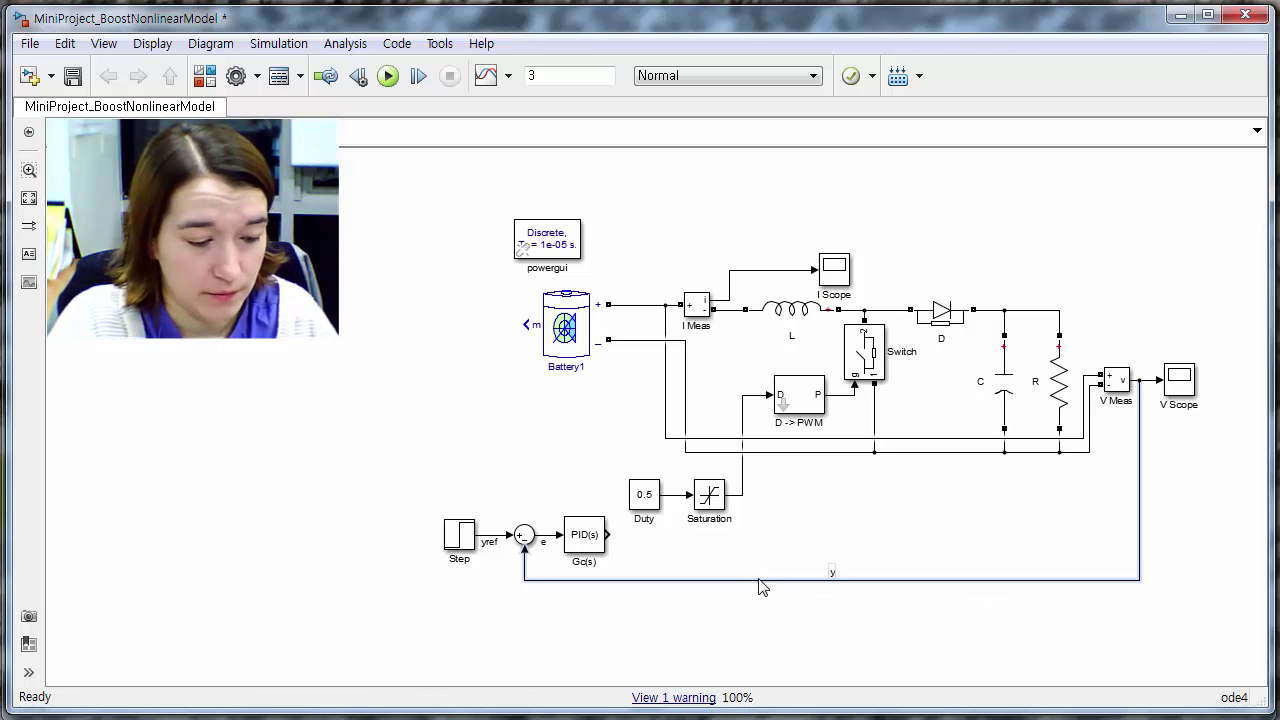
click(885, 548)
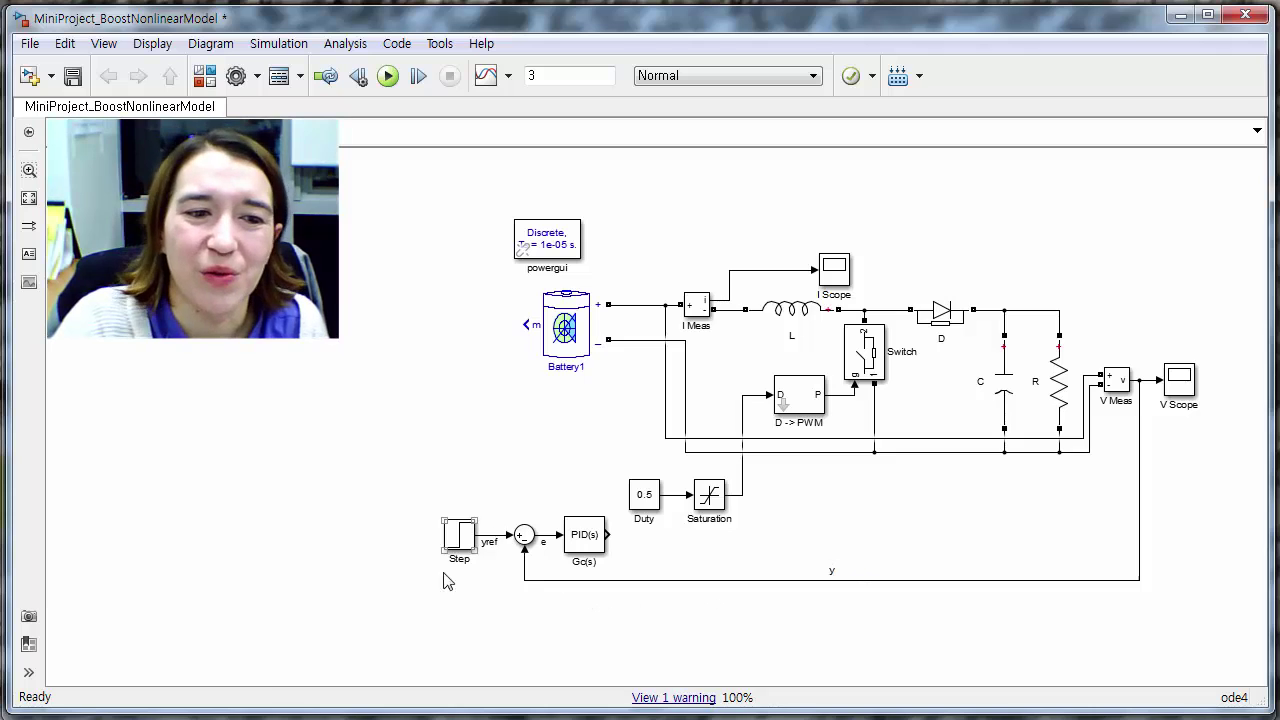
click(454, 537)
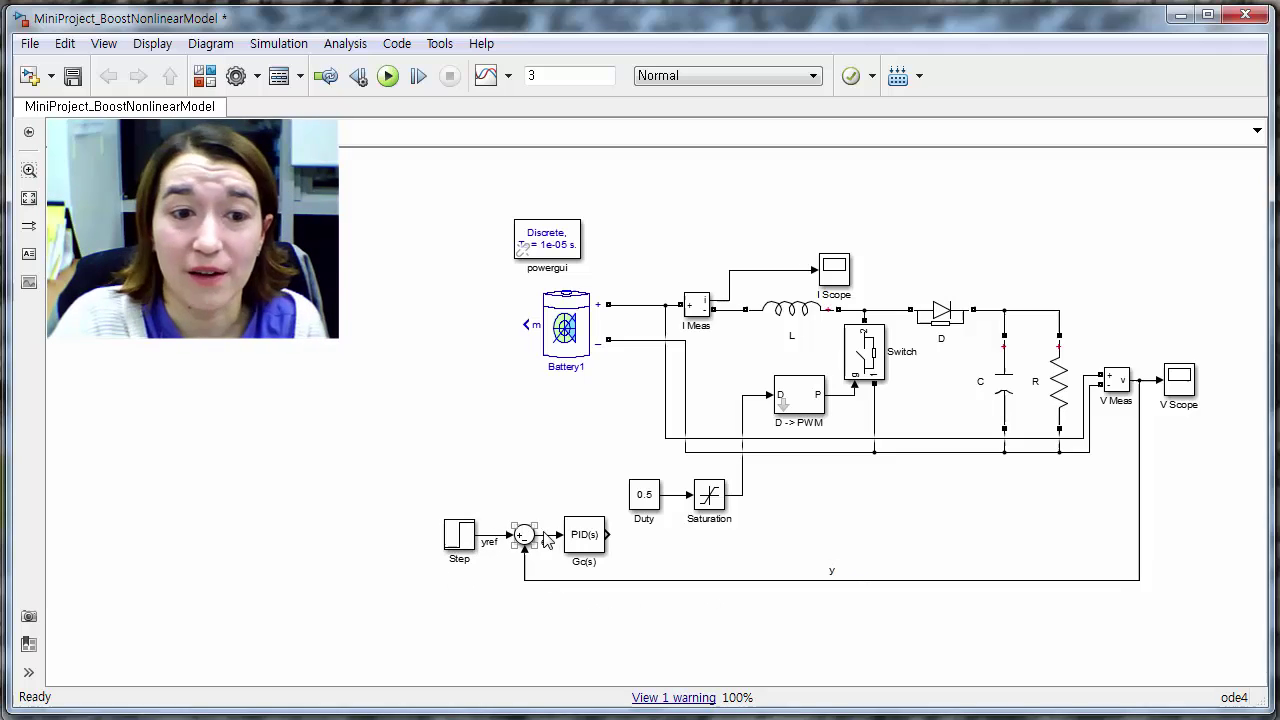
Step: Delete the Duty-to-Saturation line, move Duty aside, and wire the PID output into Saturation
click(590, 535)
click(620, 543)
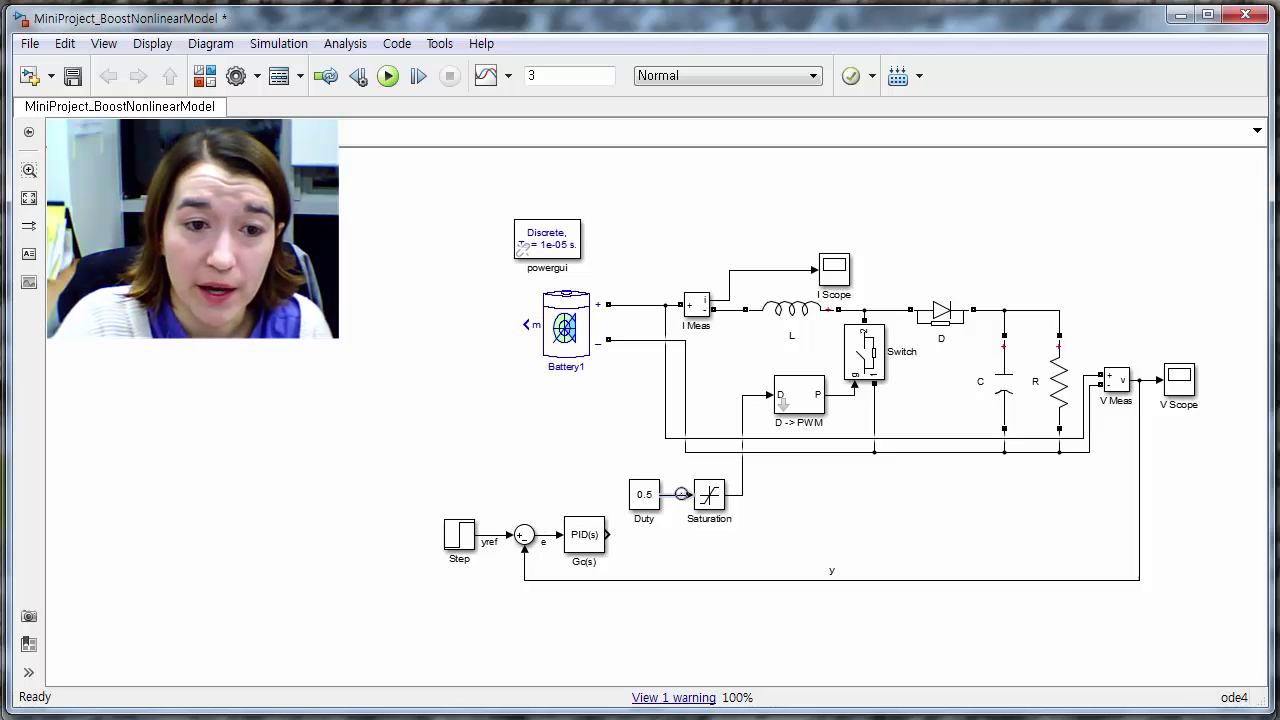
click(681, 493)
key(Delete)
drag(644, 494, 450, 437)
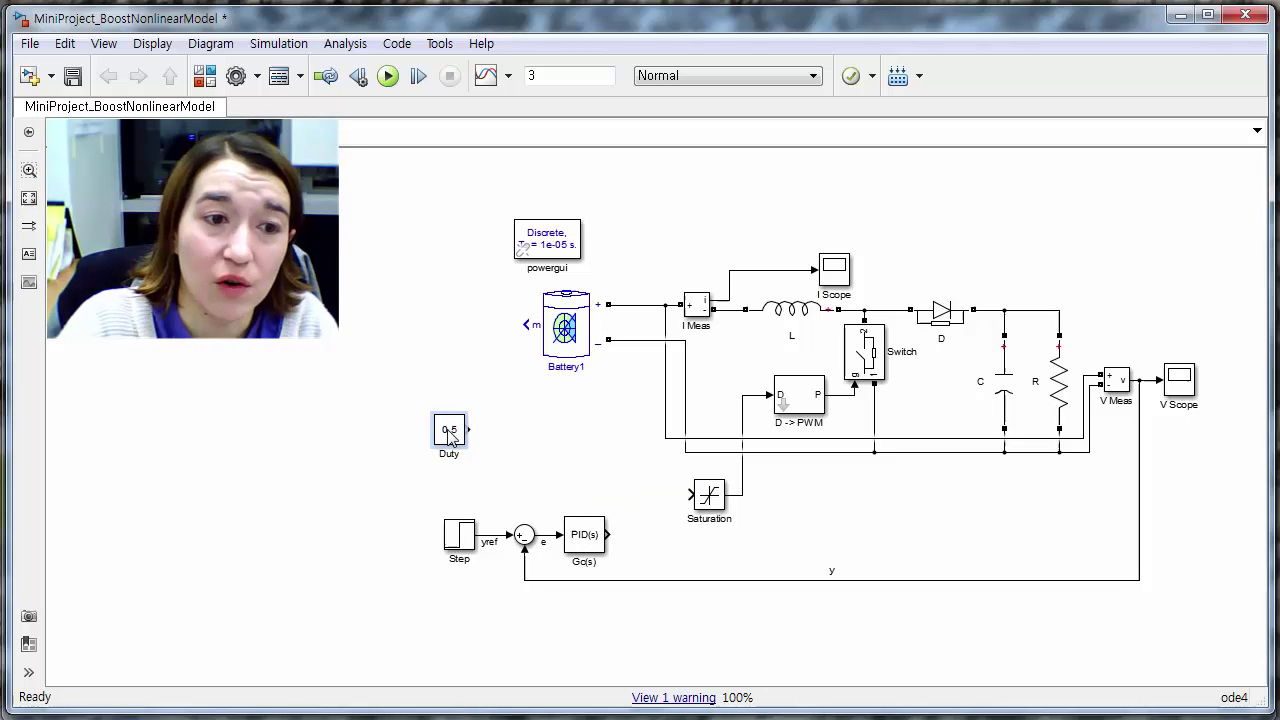
drag(607, 535, 688, 494)
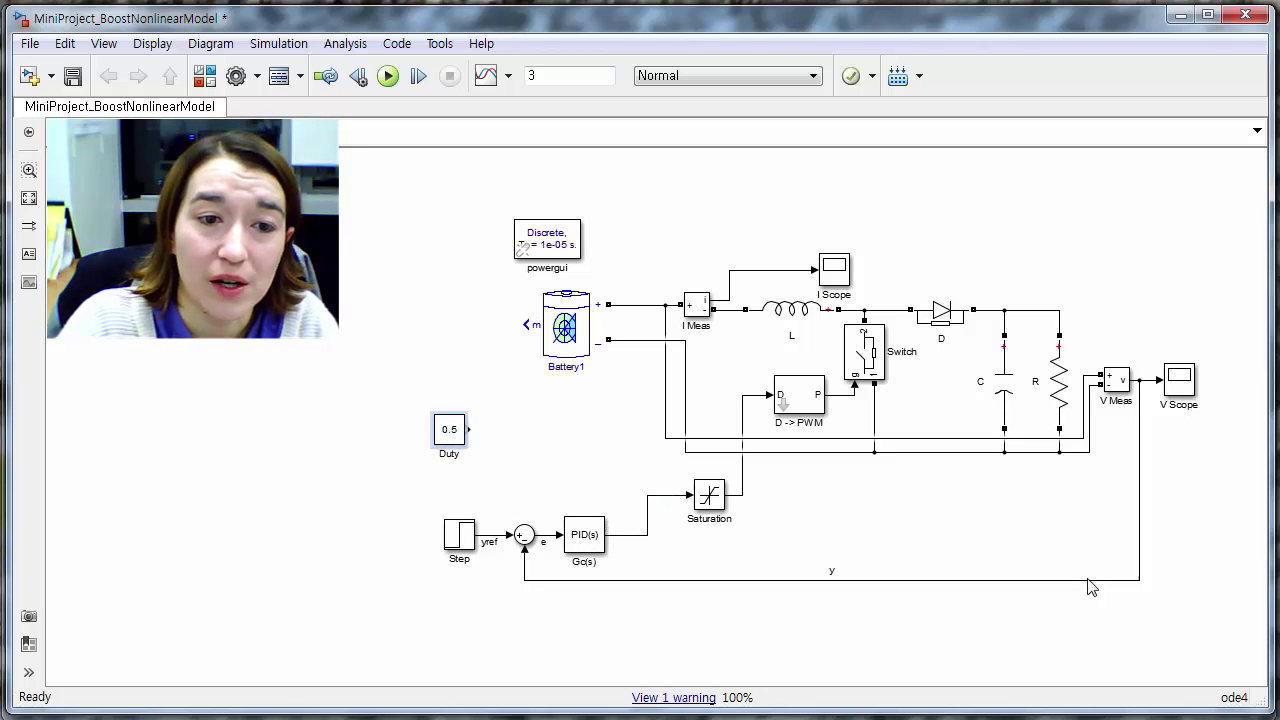
click(1035, 536)
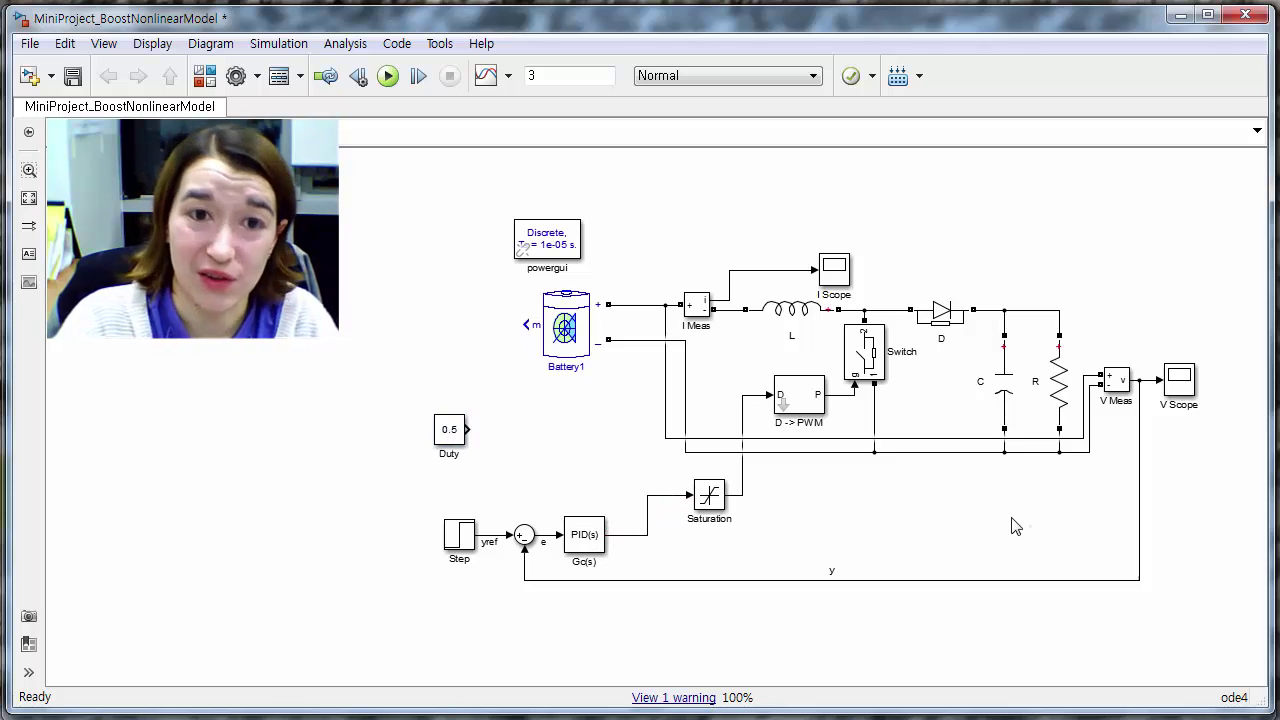
click(572, 538)
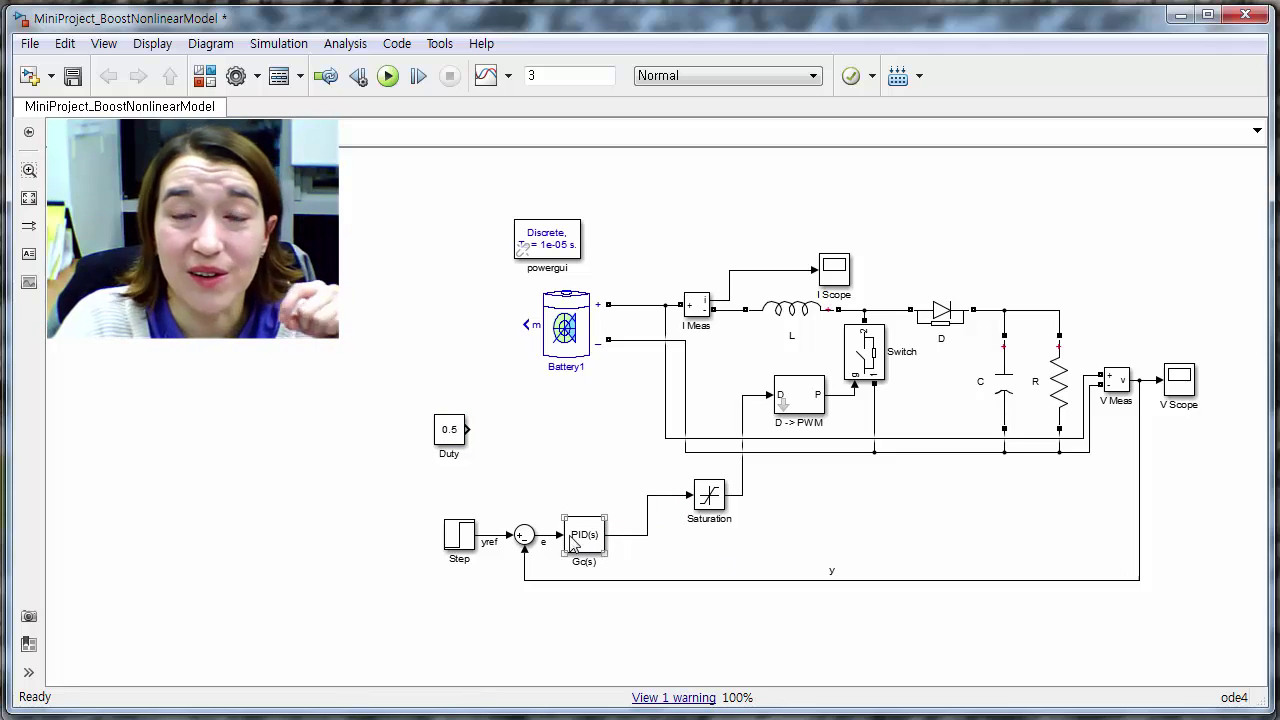
click(623, 555)
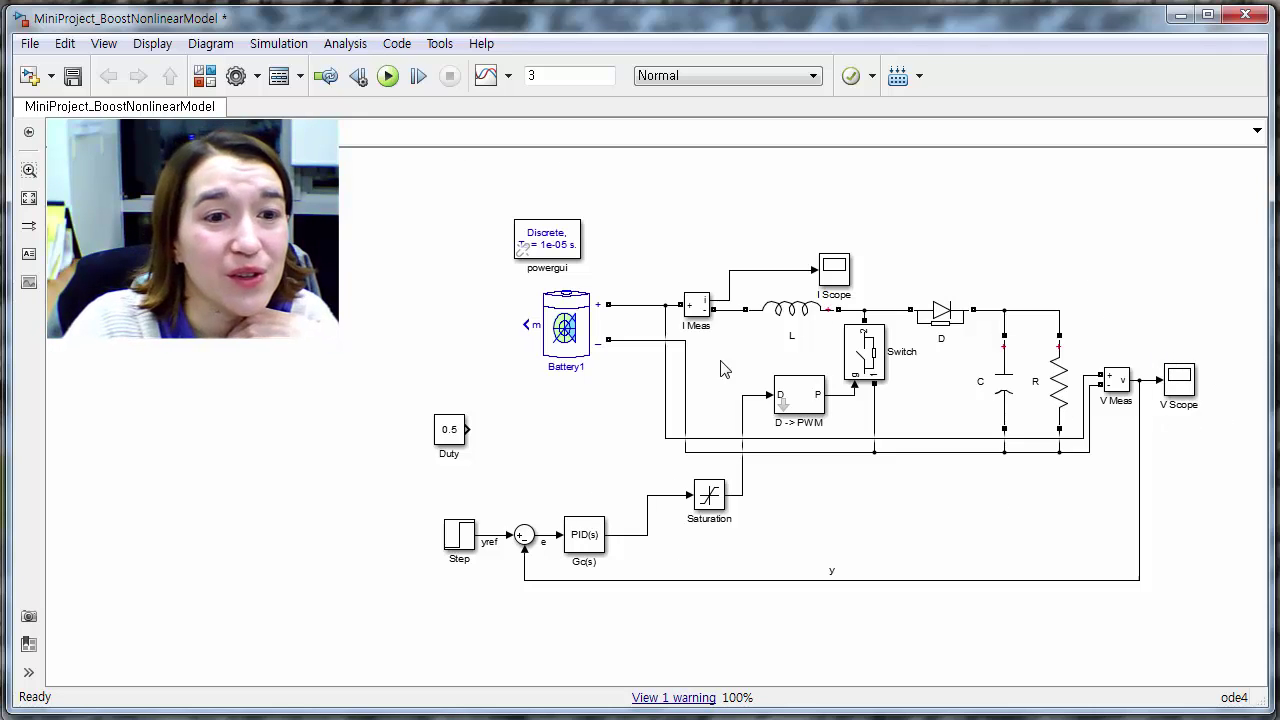
click(576, 332)
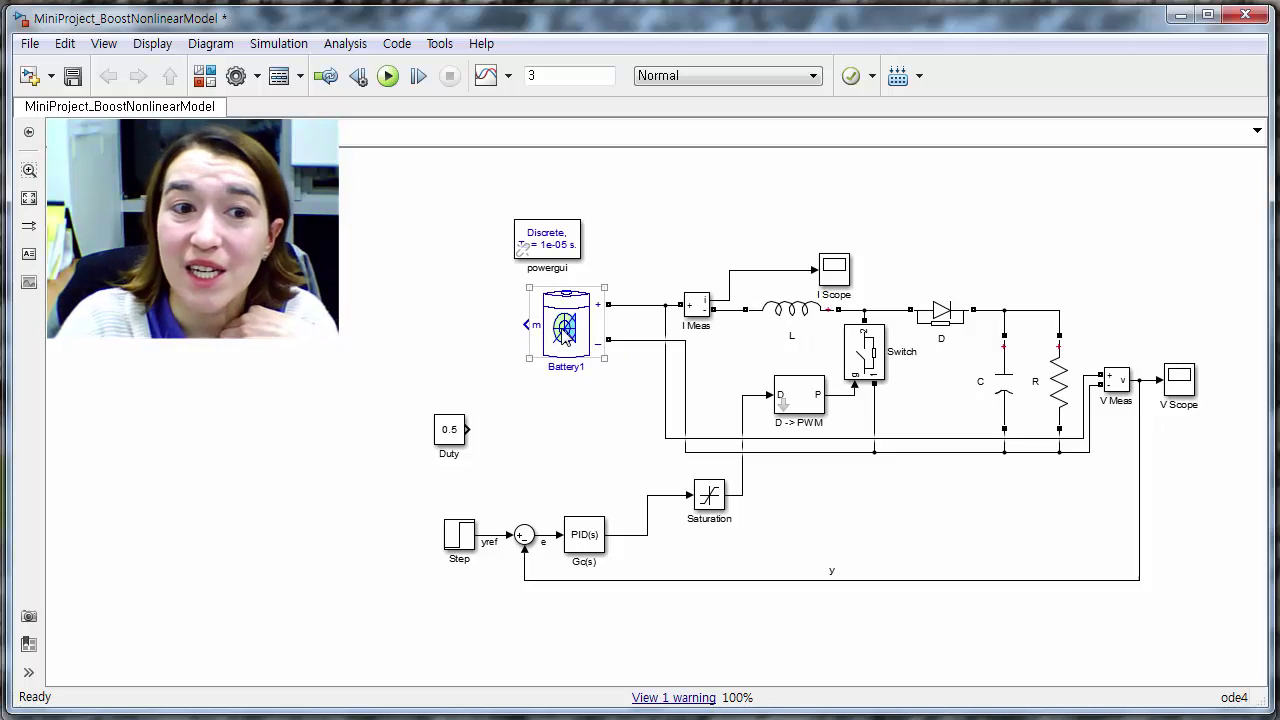
click(1170, 376)
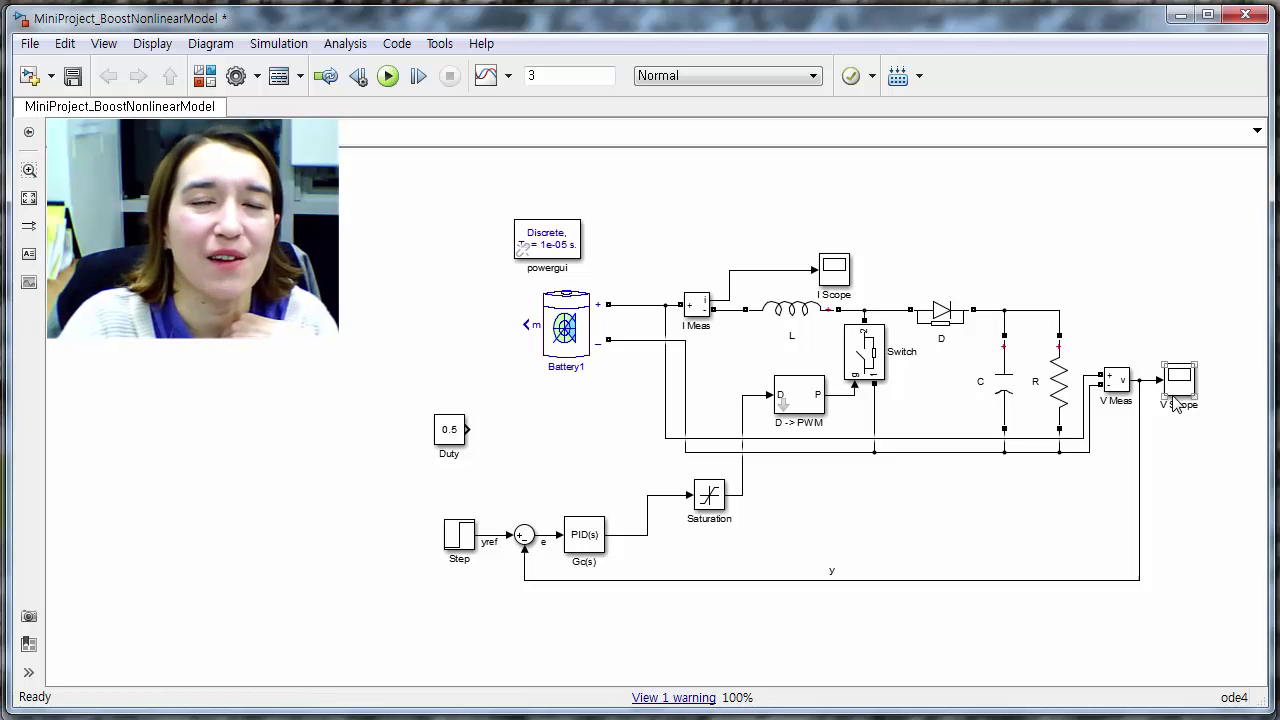
click(1163, 328)
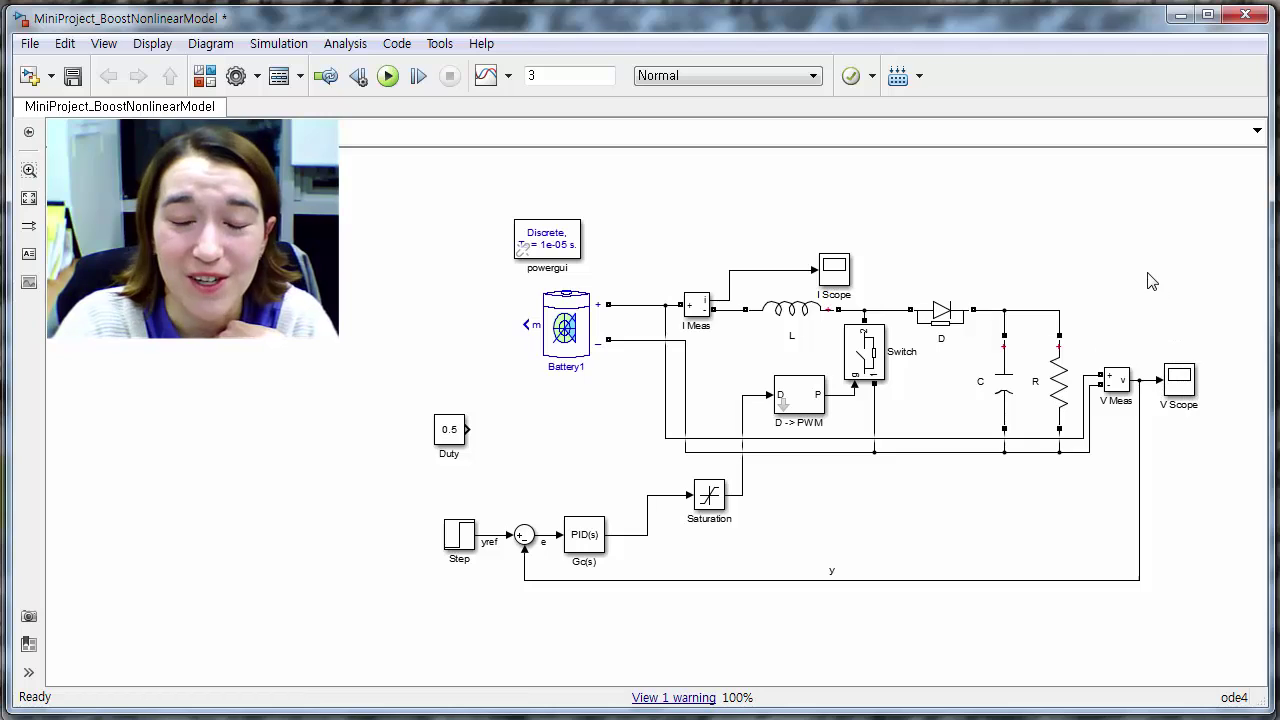